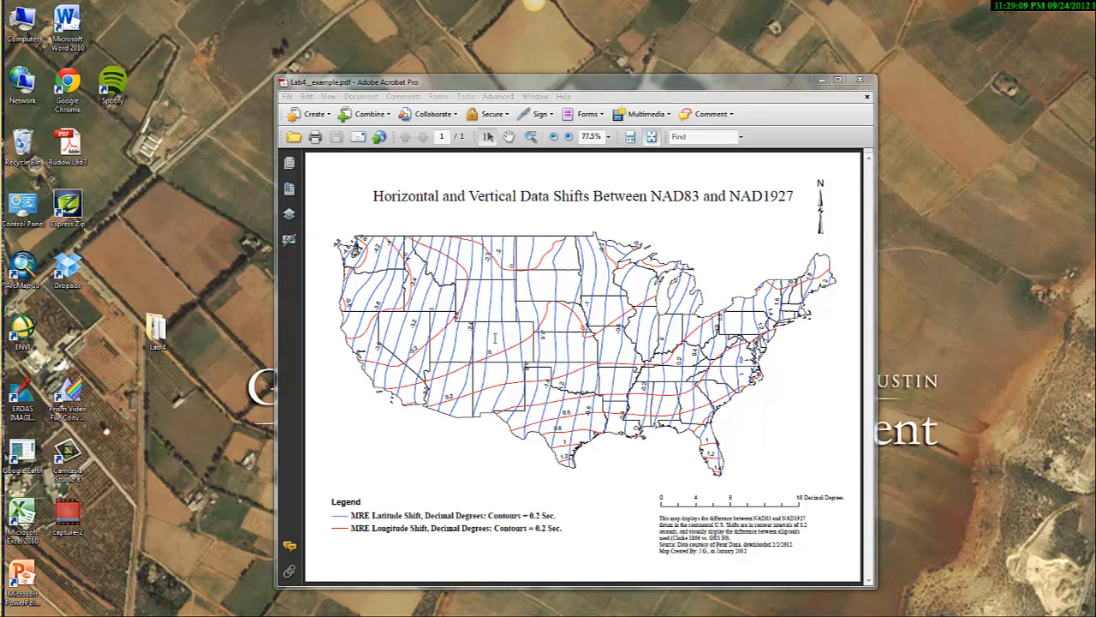
# Open the Lab 4 folder on the desktop and look over its StatesNAD83 and usgs24q data files
pyautogui.doubleClick(157, 334)
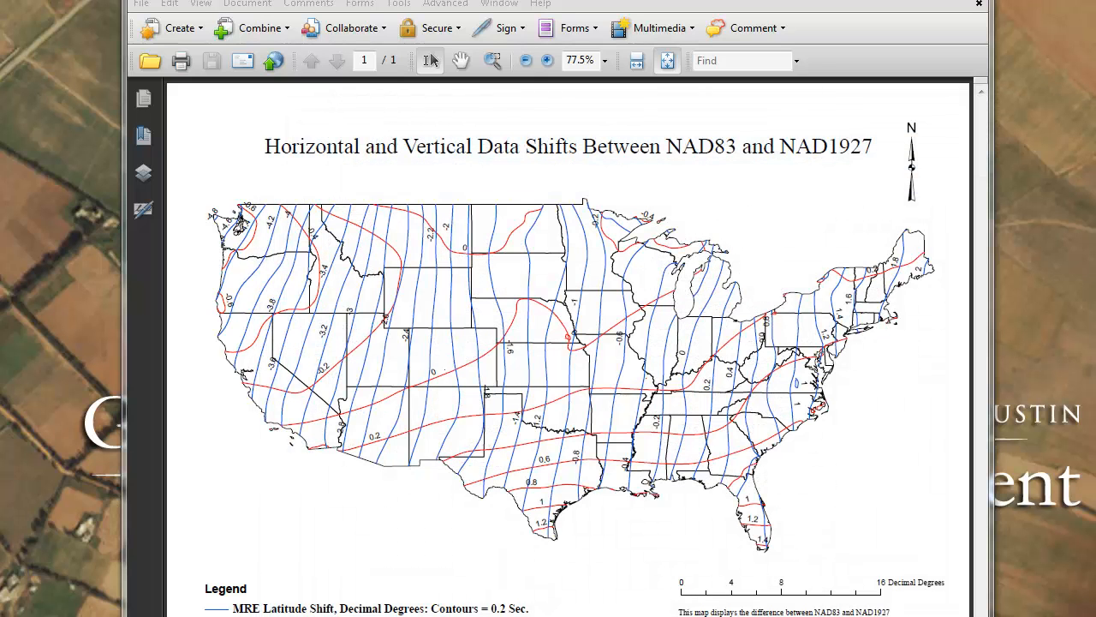
pyautogui.press('super')
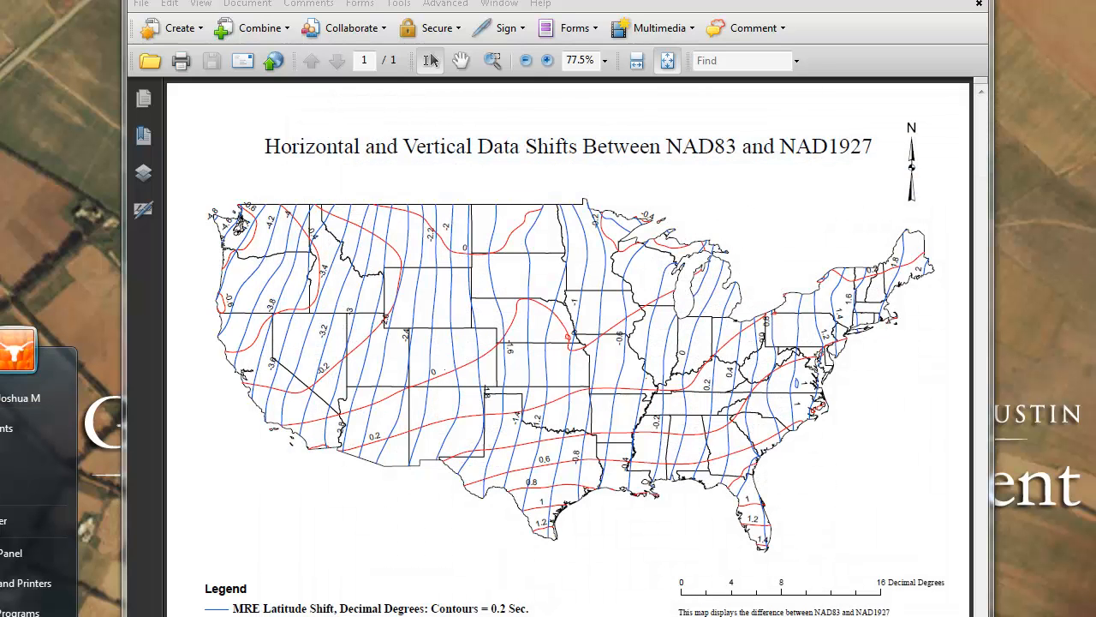
pyautogui.press('Escape')
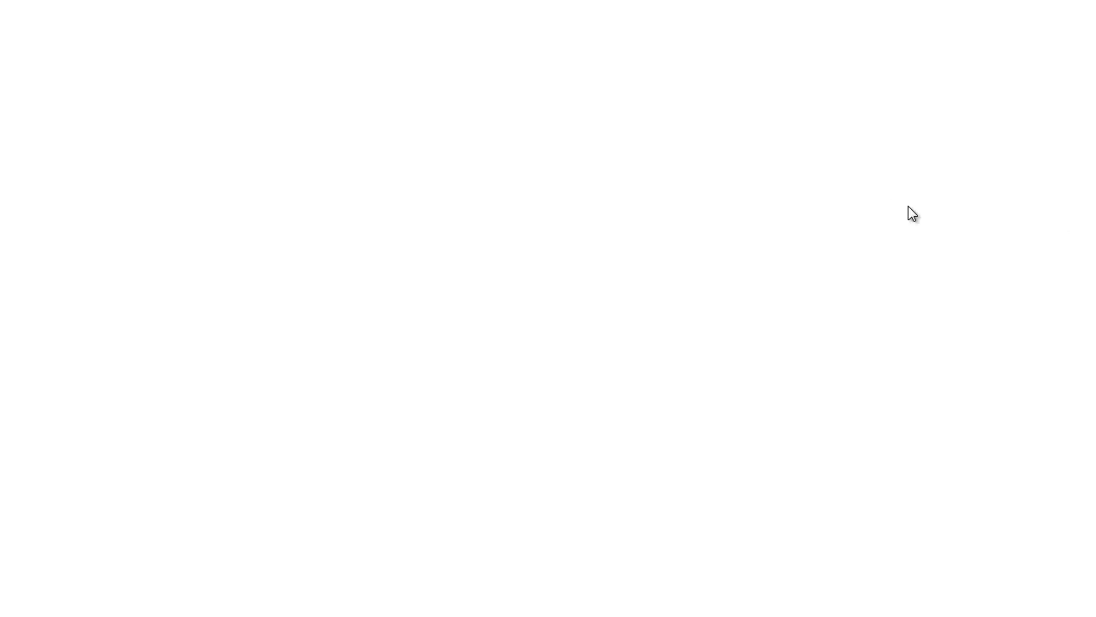
# Insert a second data frame into the map and rename the original Layers data frame to NAD1927
pyautogui.click(126, 19)
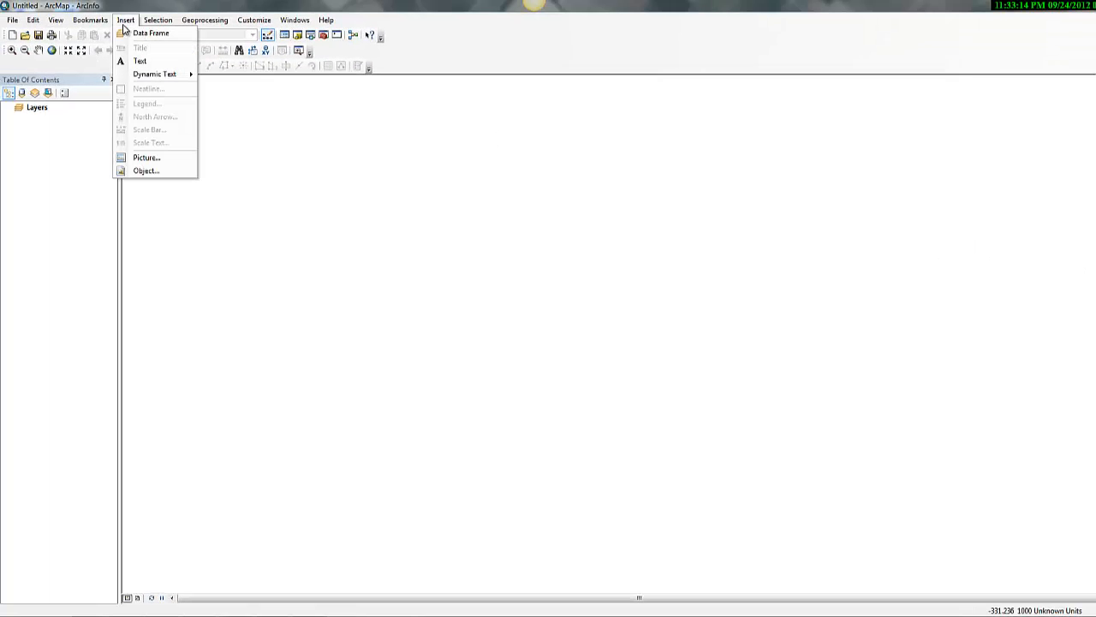
pyautogui.click(129, 33)
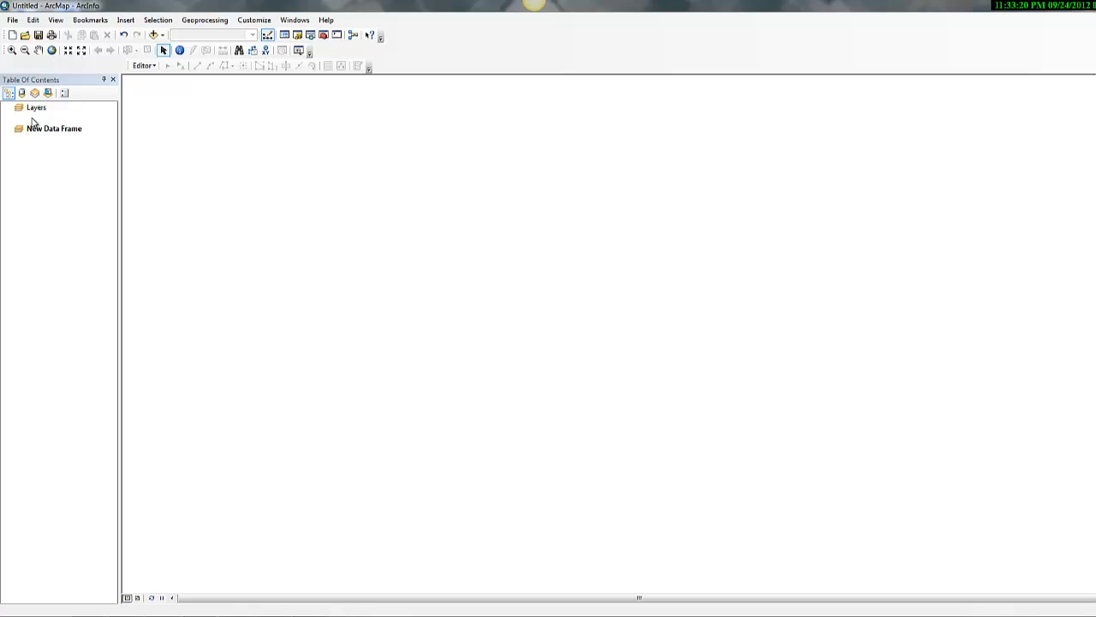
pyautogui.rightClick(37, 110)
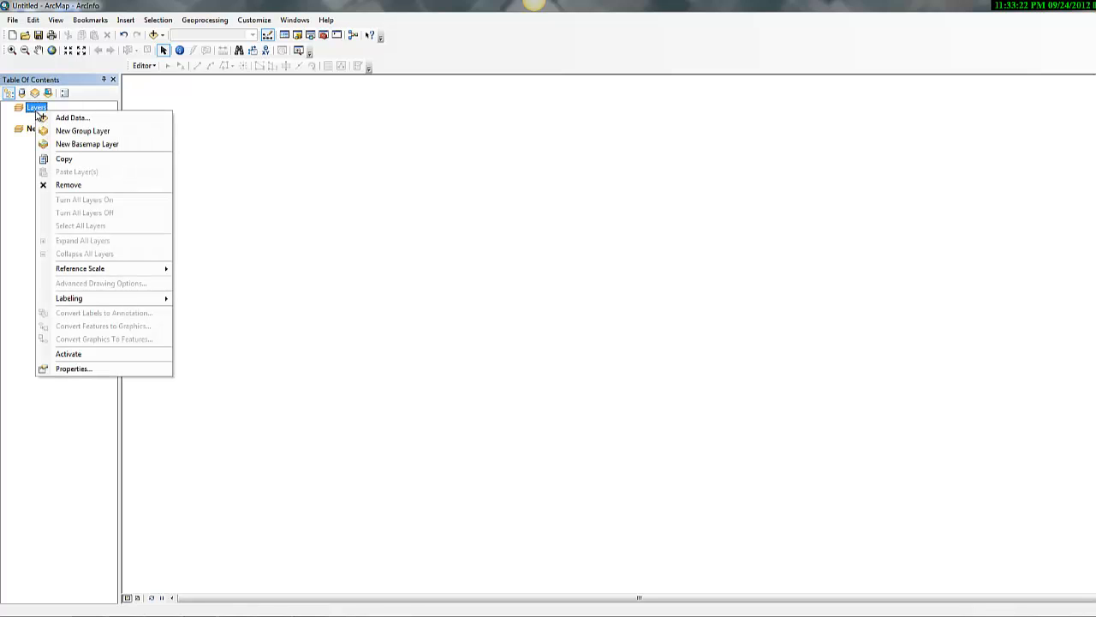
pyautogui.click(73, 368)
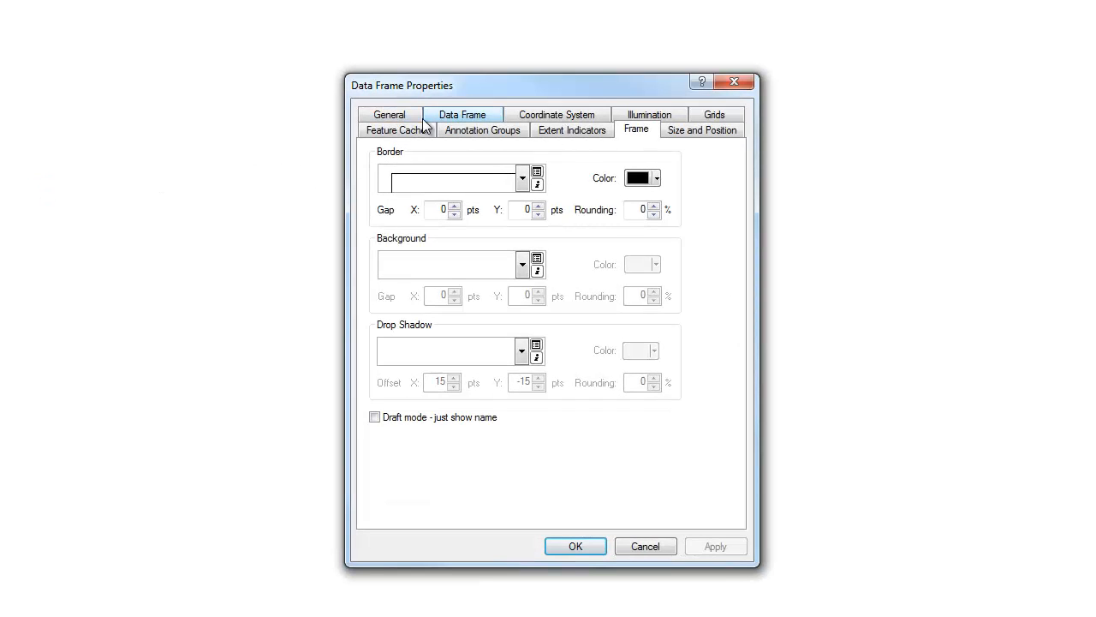
pyautogui.click(390, 115)
pyautogui.click(465, 158)
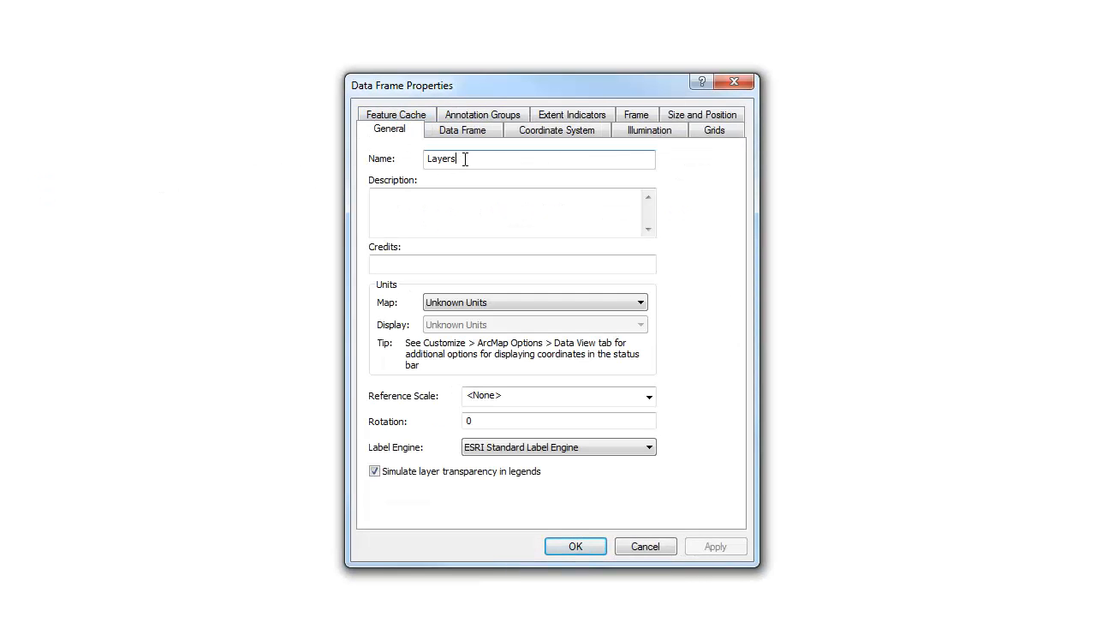
pyautogui.doubleClick(465, 159)
pyautogui.press('BackSpace')
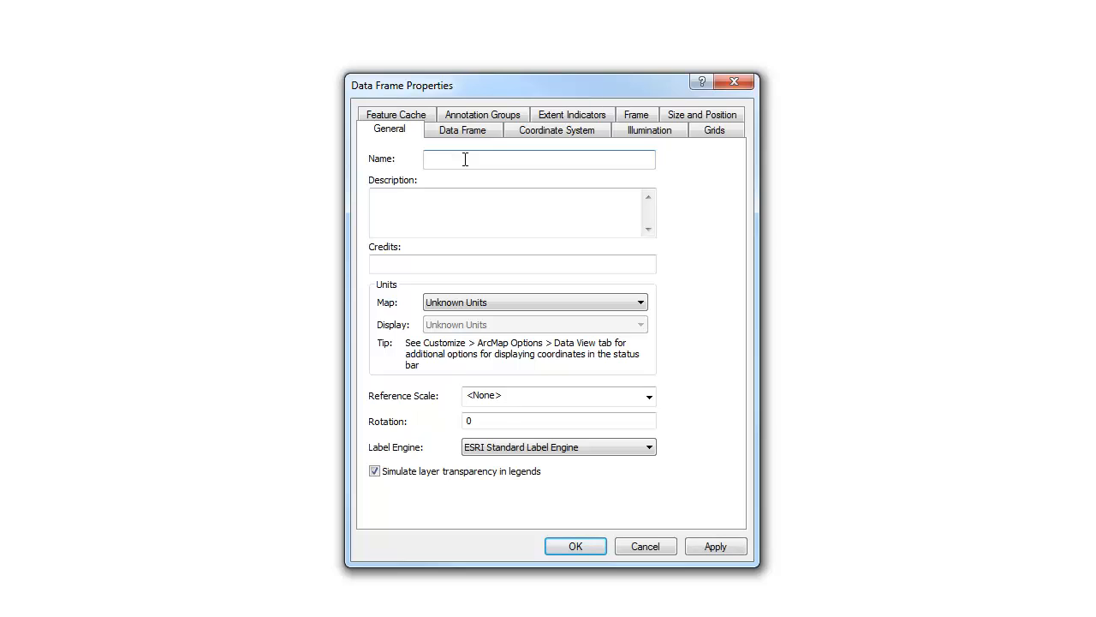
pyautogui.write('BAD')
pyautogui.press('BackSpace')
pyautogui.press('BackSpace')
pyautogui.press('BackSpace')
pyautogui.write('NAD1927')
pyautogui.click(722, 548)
pyautogui.click(576, 545)
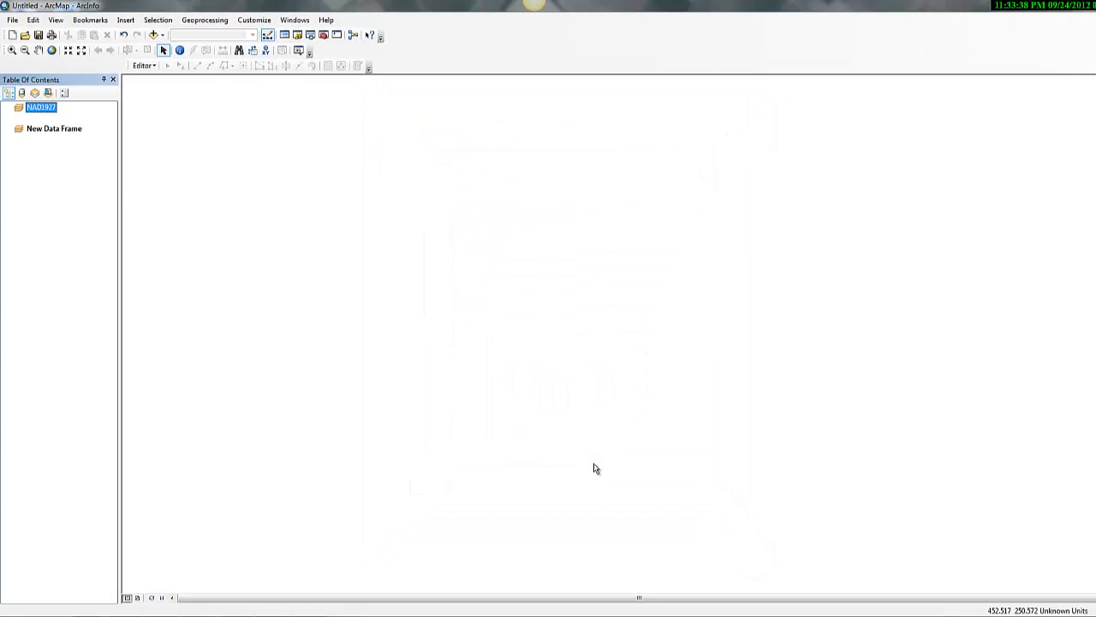
# Rename the newly inserted data frame to NAD1983
pyautogui.rightClick(60, 130)
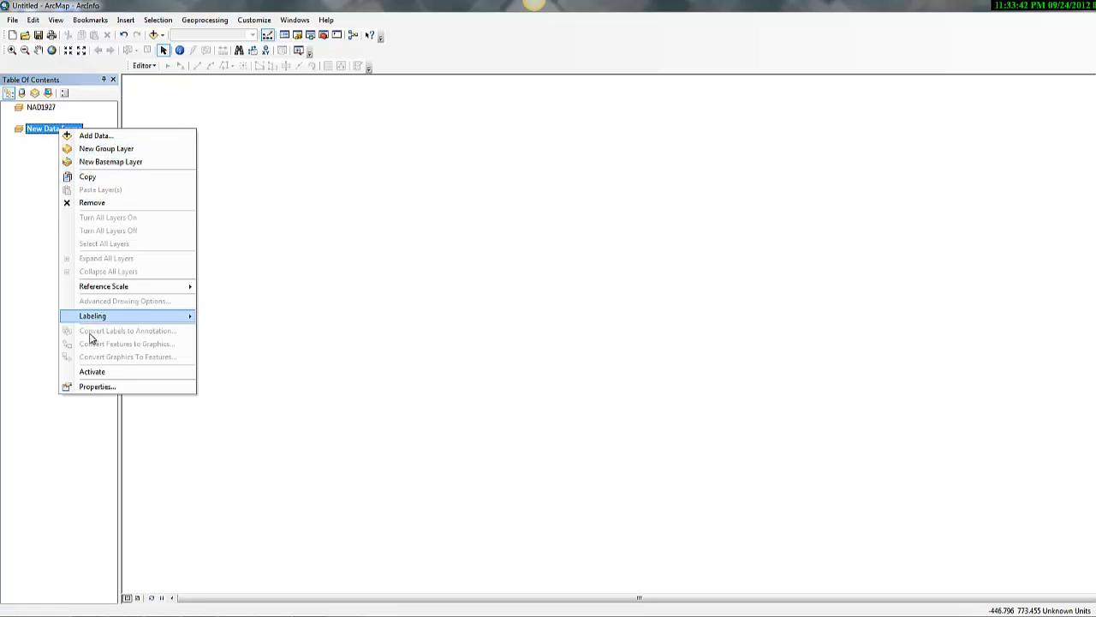
pyautogui.click(107, 387)
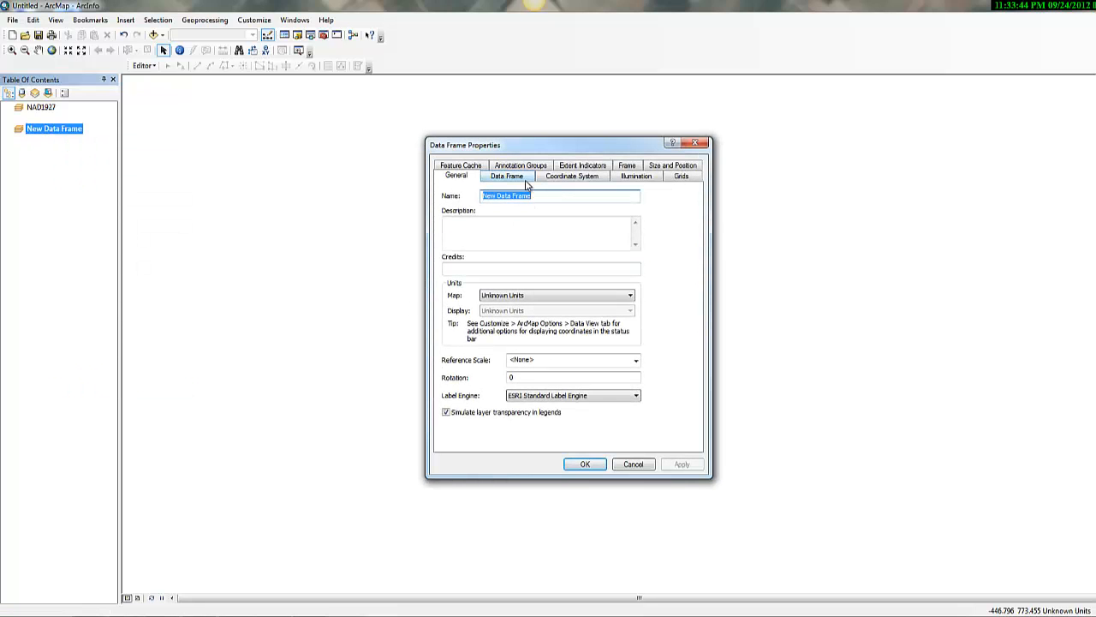
pyautogui.press('BackSpace')
pyautogui.write('NAD1983')
pyautogui.click(676, 465)
pyautogui.click(586, 463)
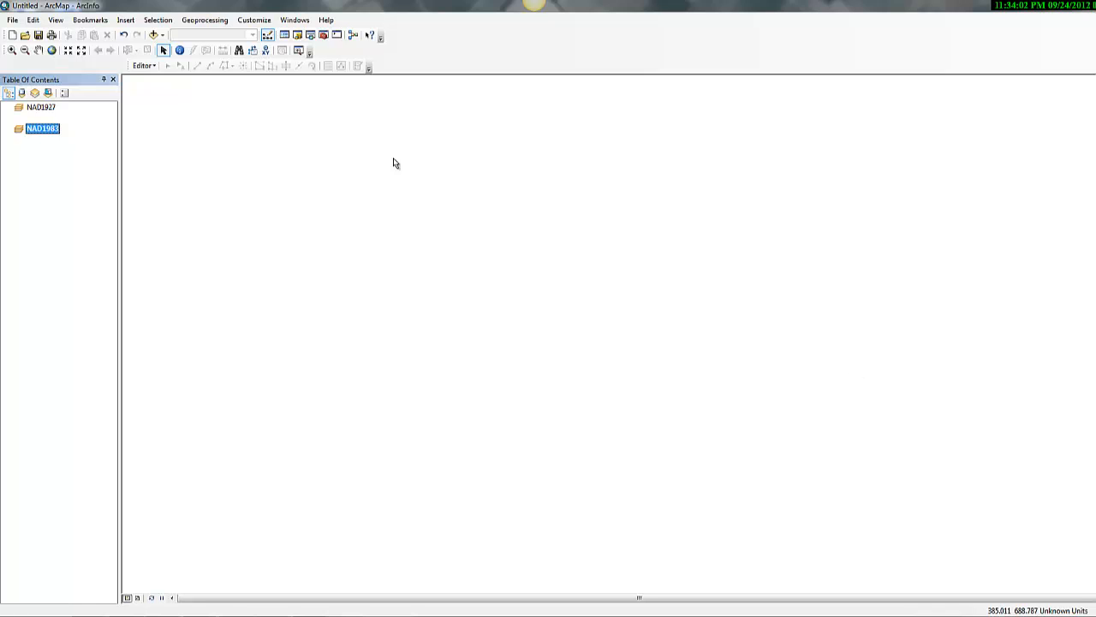
# Assign the predefined North America geographic coordinate system NAD 1927 to the NAD1927 data frame
pyautogui.rightClick(42, 108)
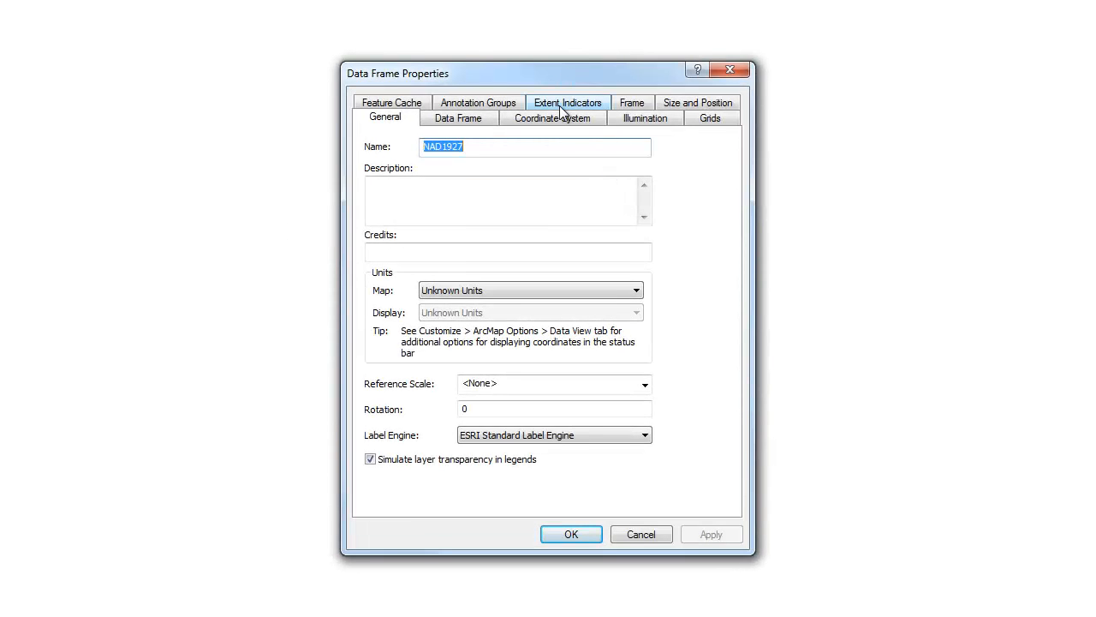
pyautogui.click(561, 118)
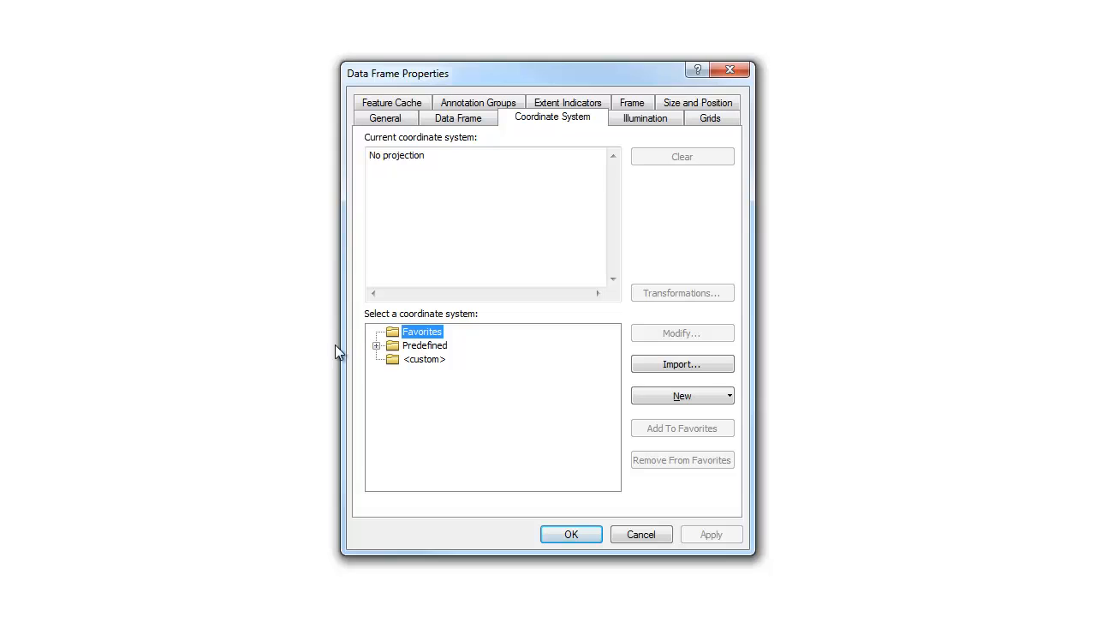
pyautogui.doubleClick(395, 344)
pyautogui.doubleClick(428, 361)
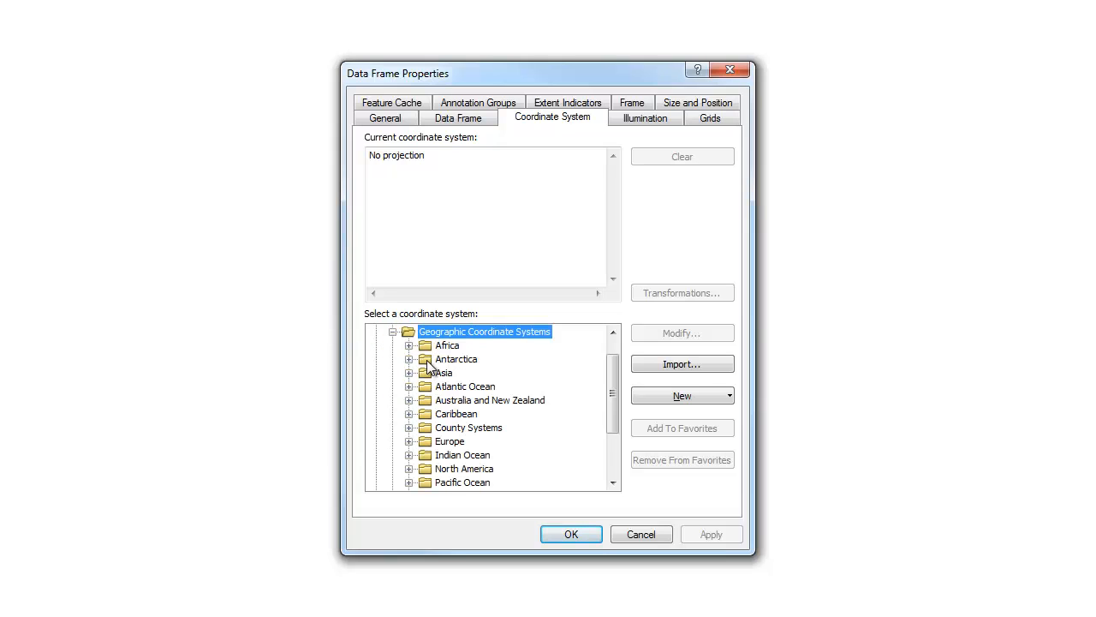
pyautogui.scroll(-3, 473, 417)
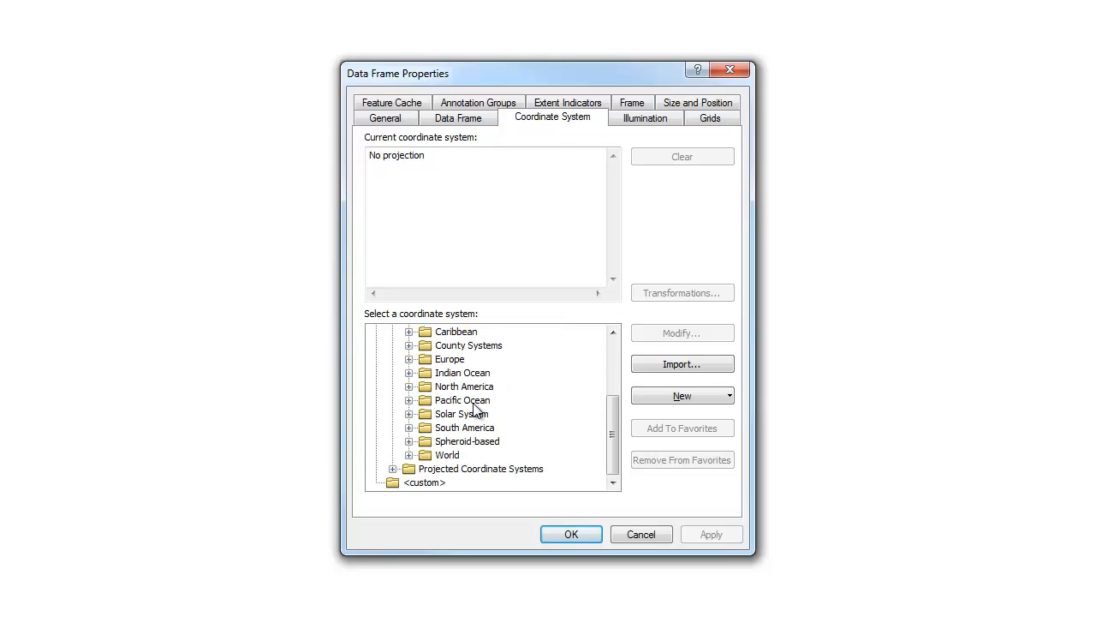
pyautogui.doubleClick(465, 386)
pyautogui.scroll(-3, 482, 402)
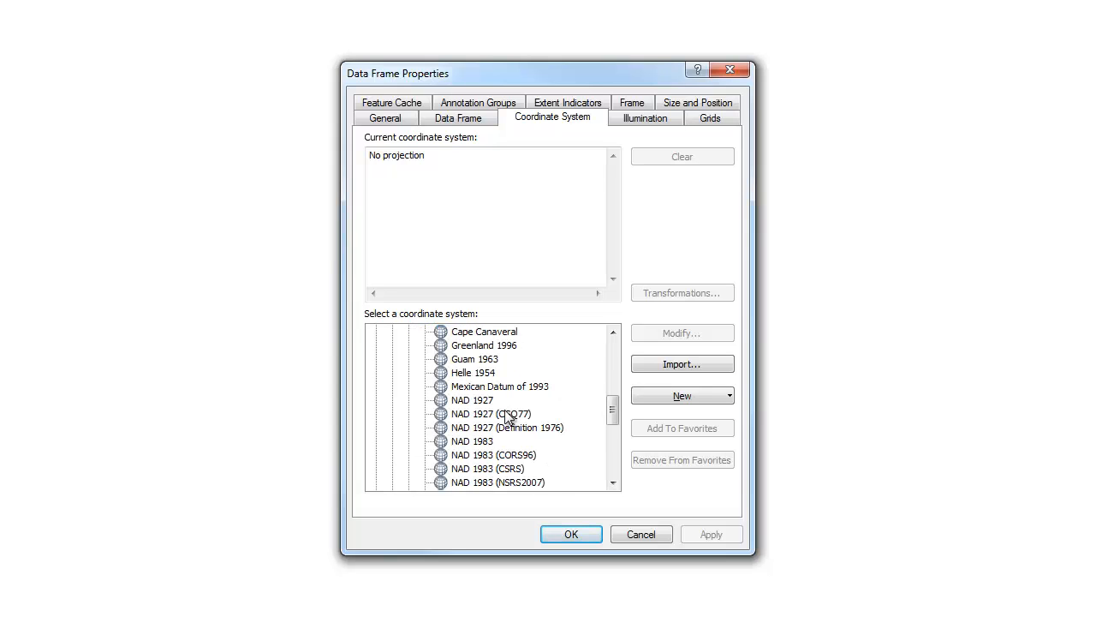
pyautogui.click(473, 402)
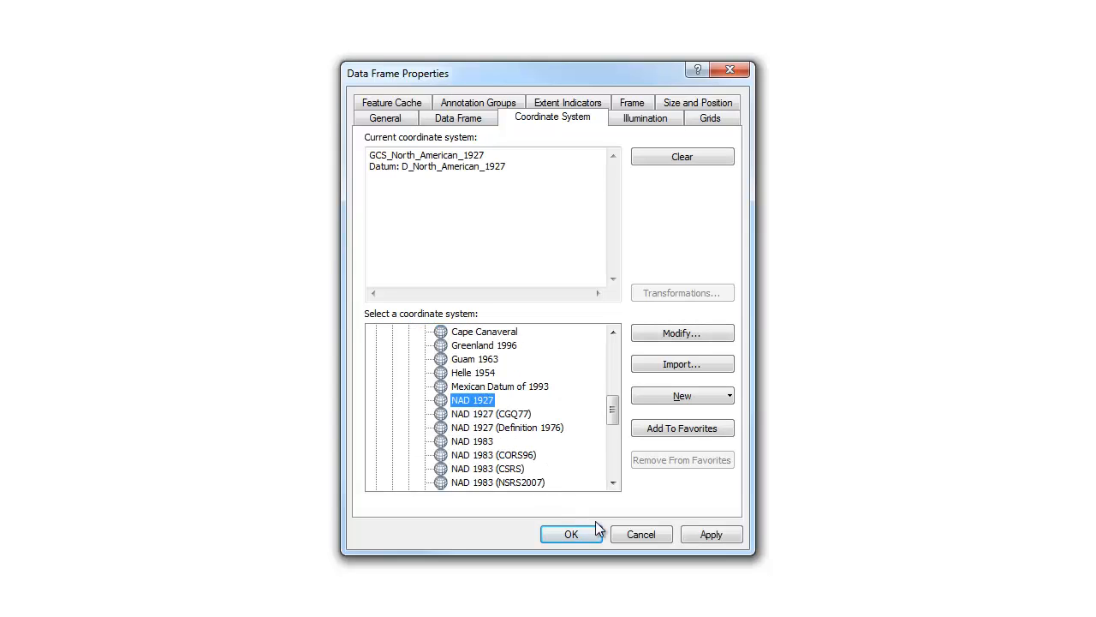
pyautogui.click(818, 542)
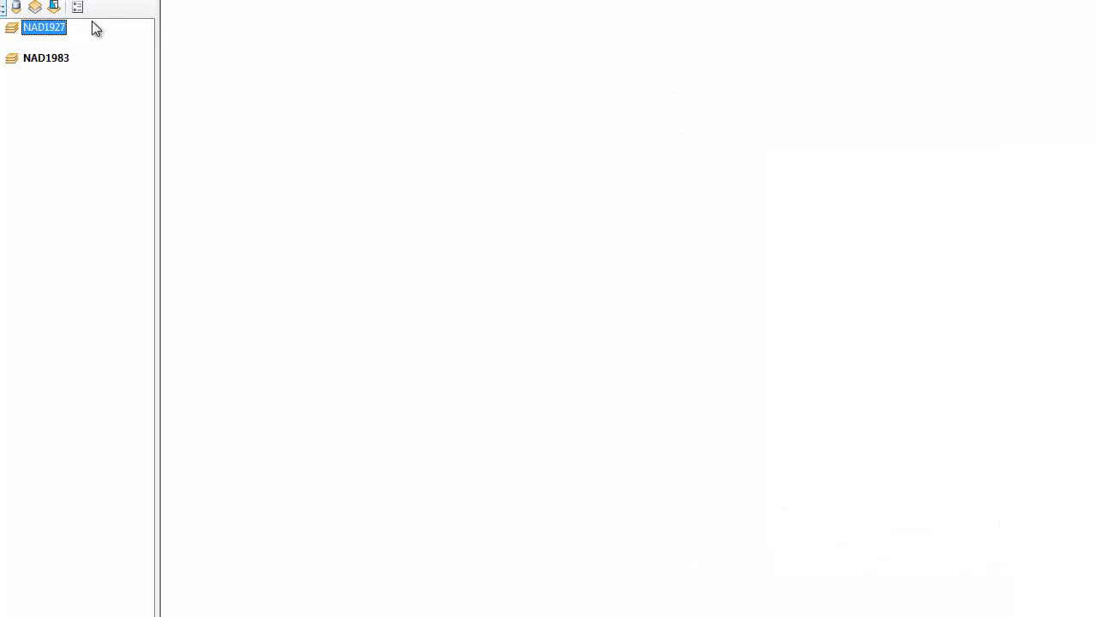
# Assign the predefined North America geographic coordinate system NAD 1983 to the NAD1983 data frame
pyautogui.rightClick(31, 57)
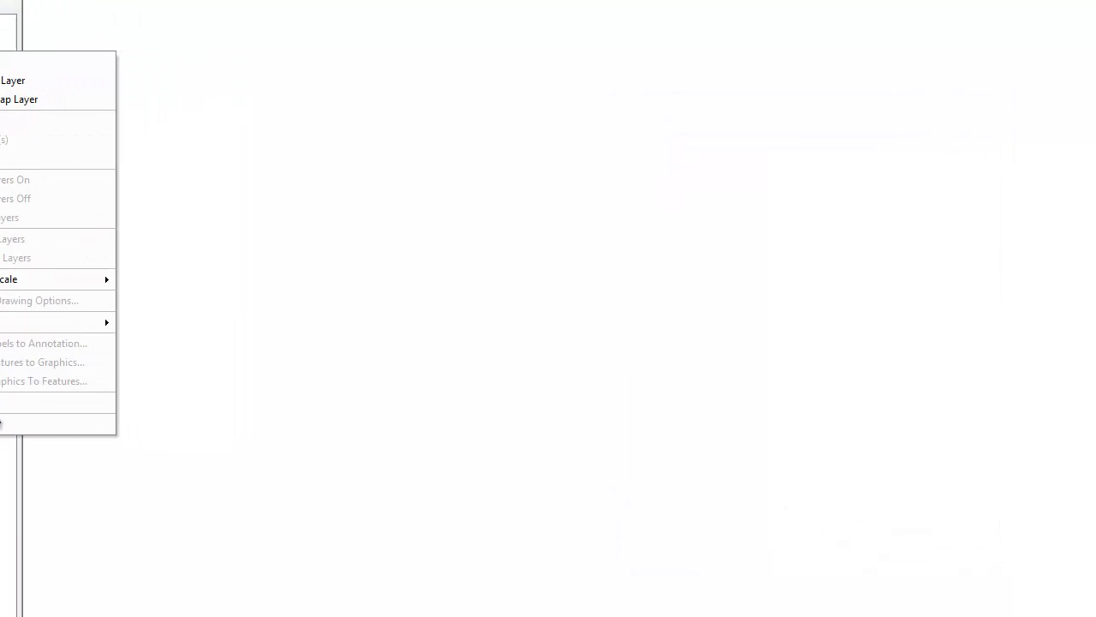
pyautogui.click(111, 428)
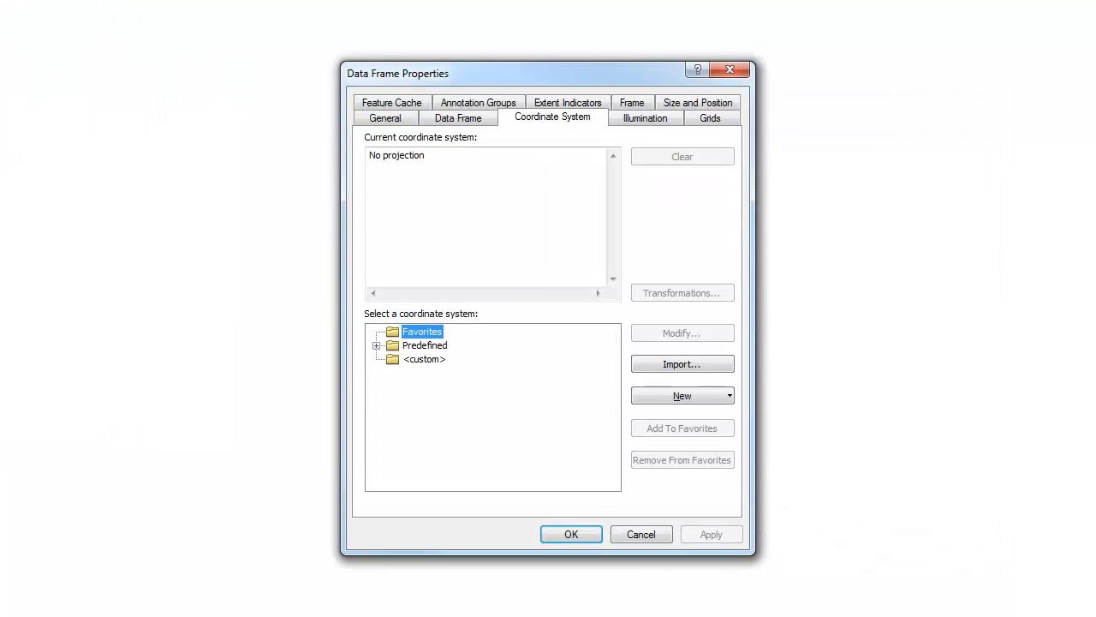
pyautogui.doubleClick(433, 346)
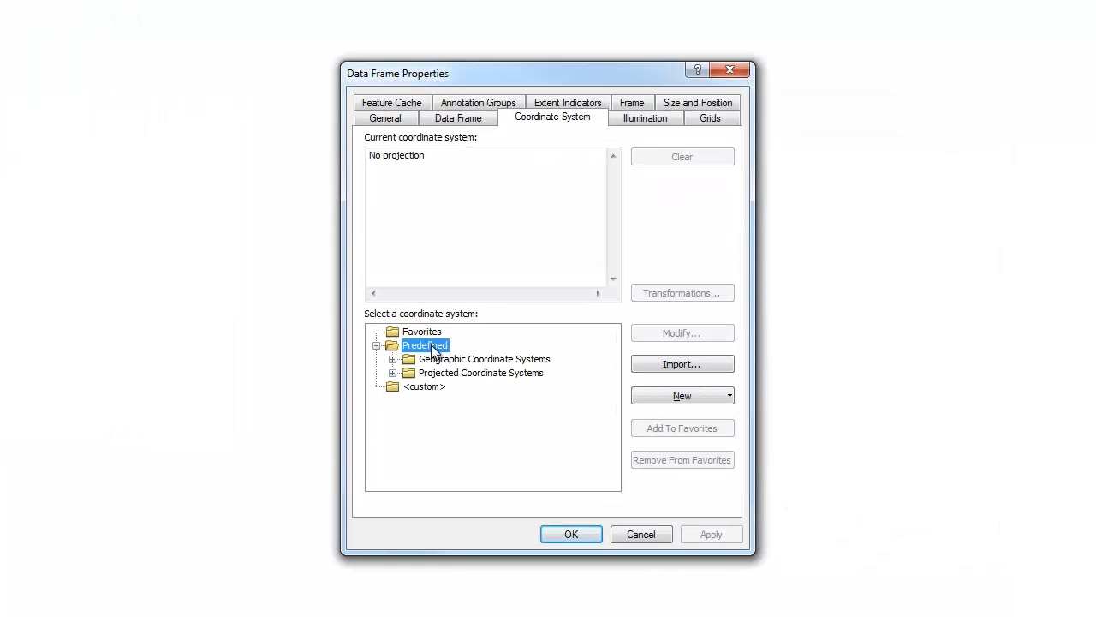
pyautogui.doubleClick(442, 360)
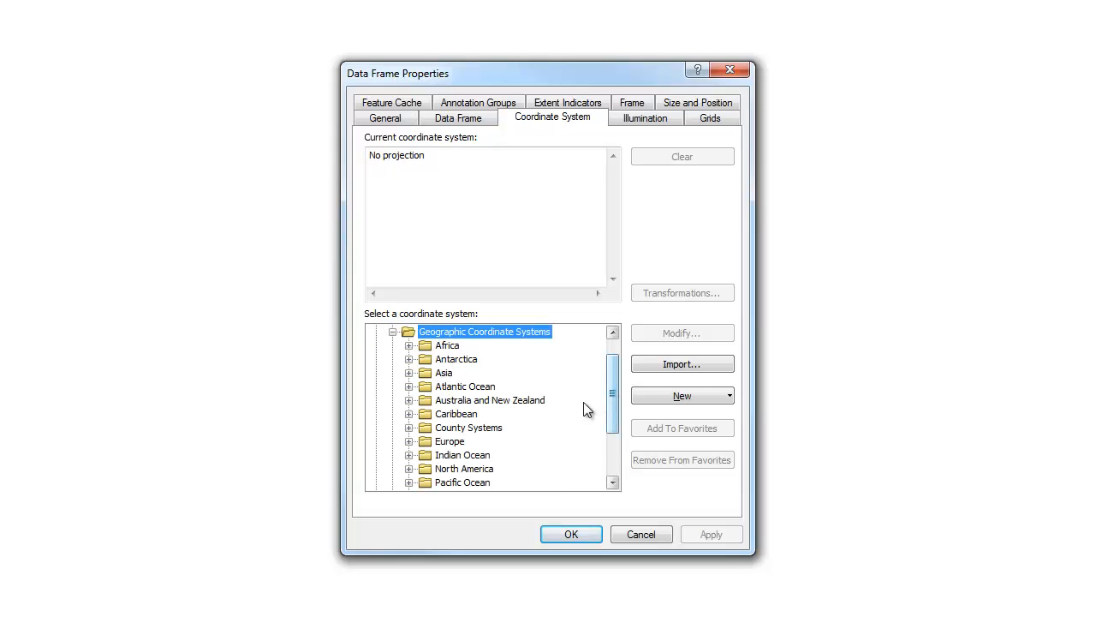
pyautogui.doubleClick(493, 468)
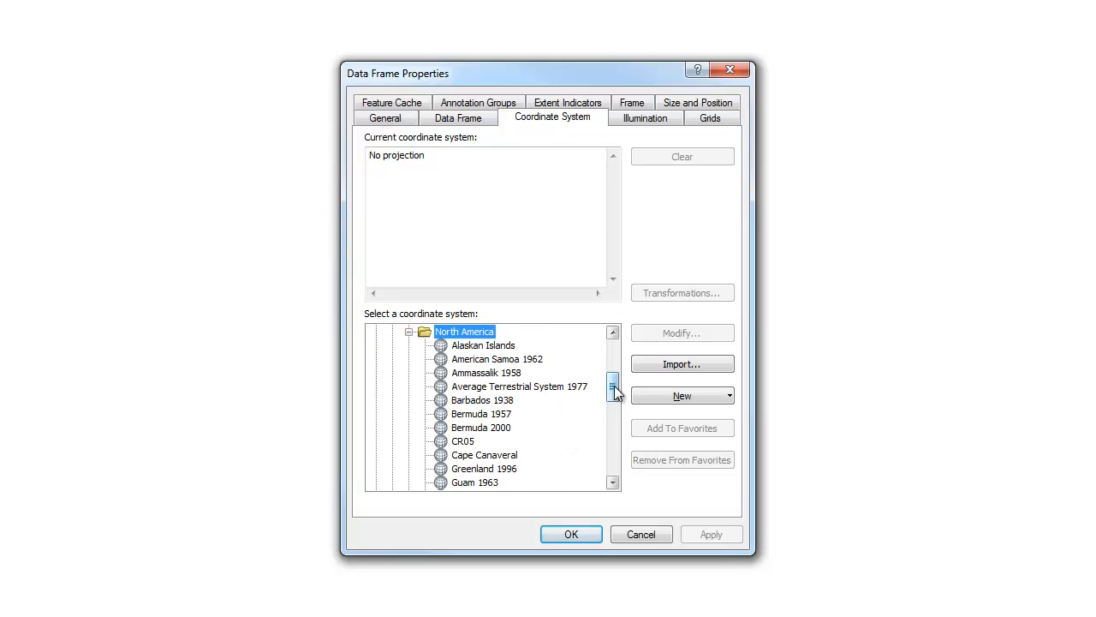
pyautogui.moveTo(617, 380); pyautogui.dragTo(614, 419)
pyautogui.click(472, 386)
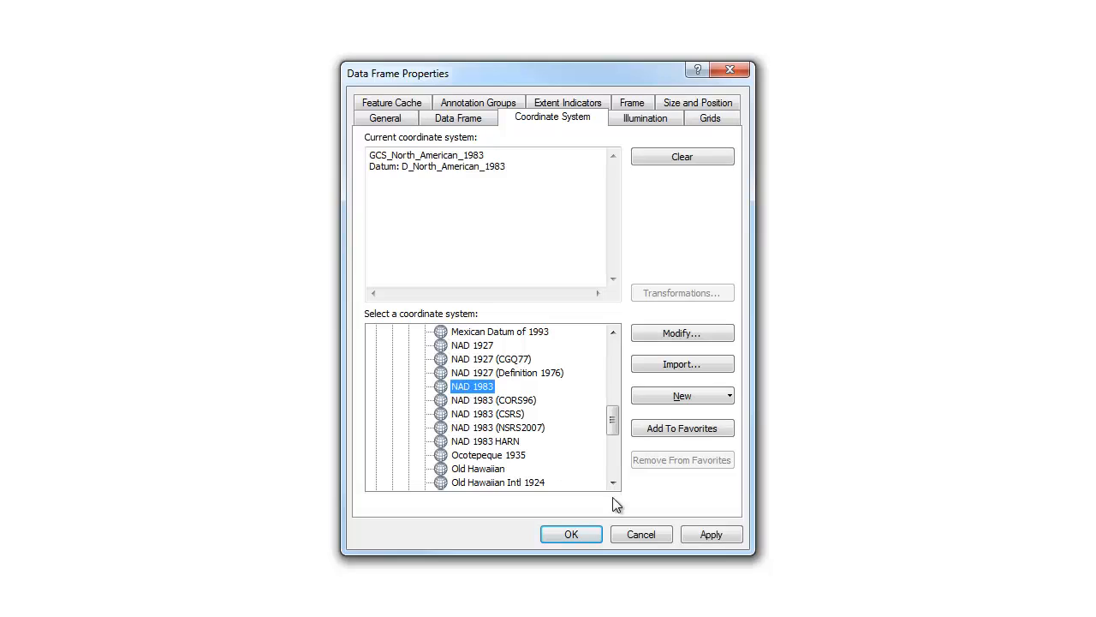
pyautogui.click(692, 535)
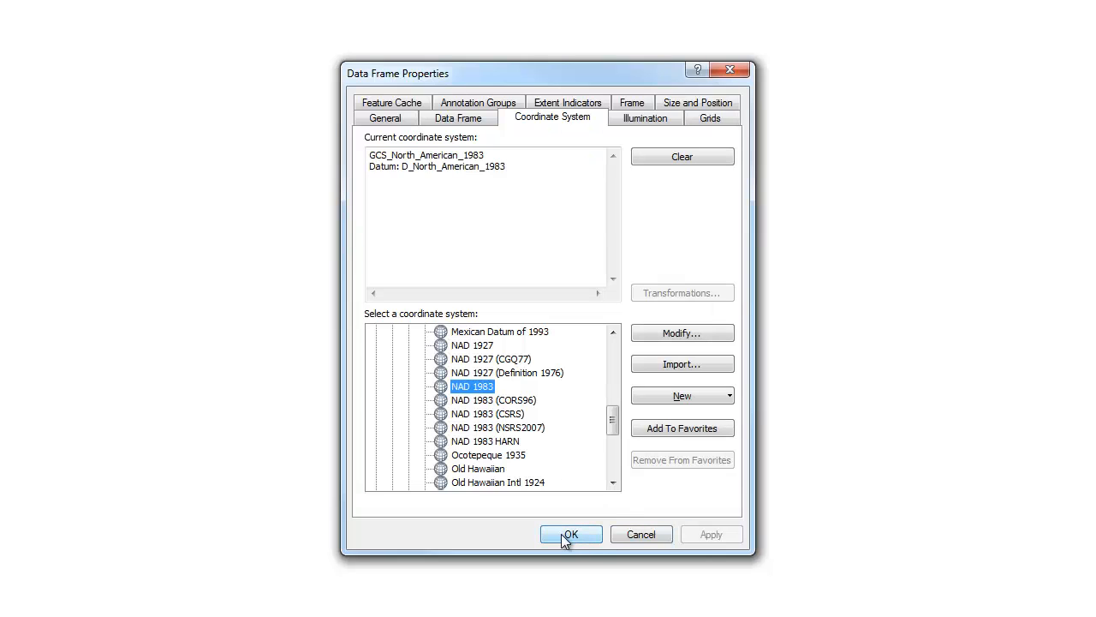
pyautogui.click(567, 535)
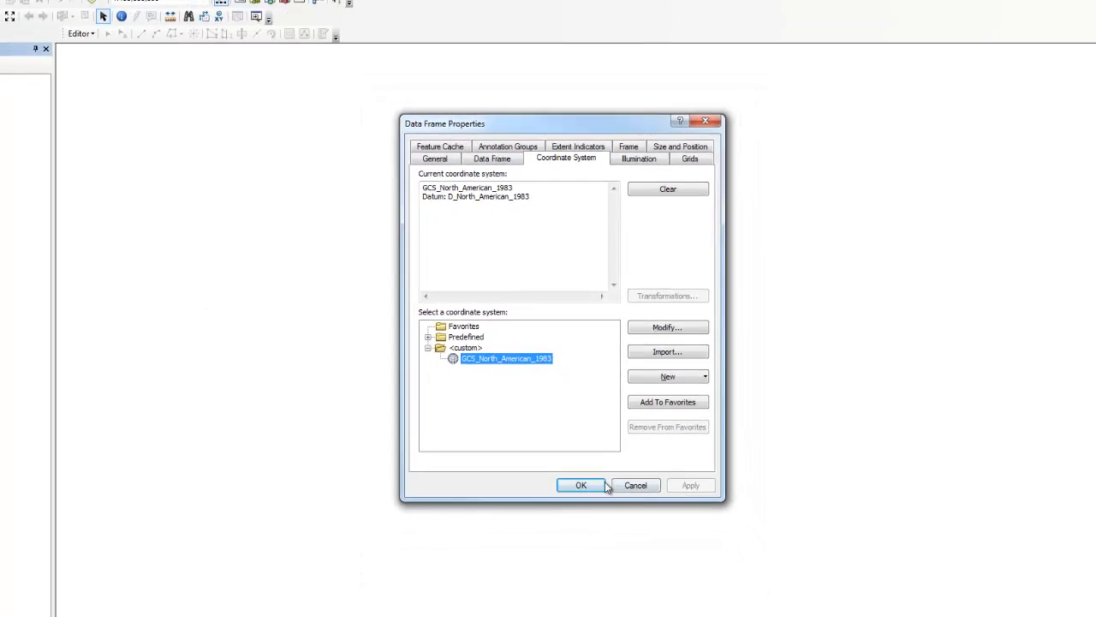
# Check the coordinate system assigned to each of the two data frames in their properties
pyautogui.click(604, 485)
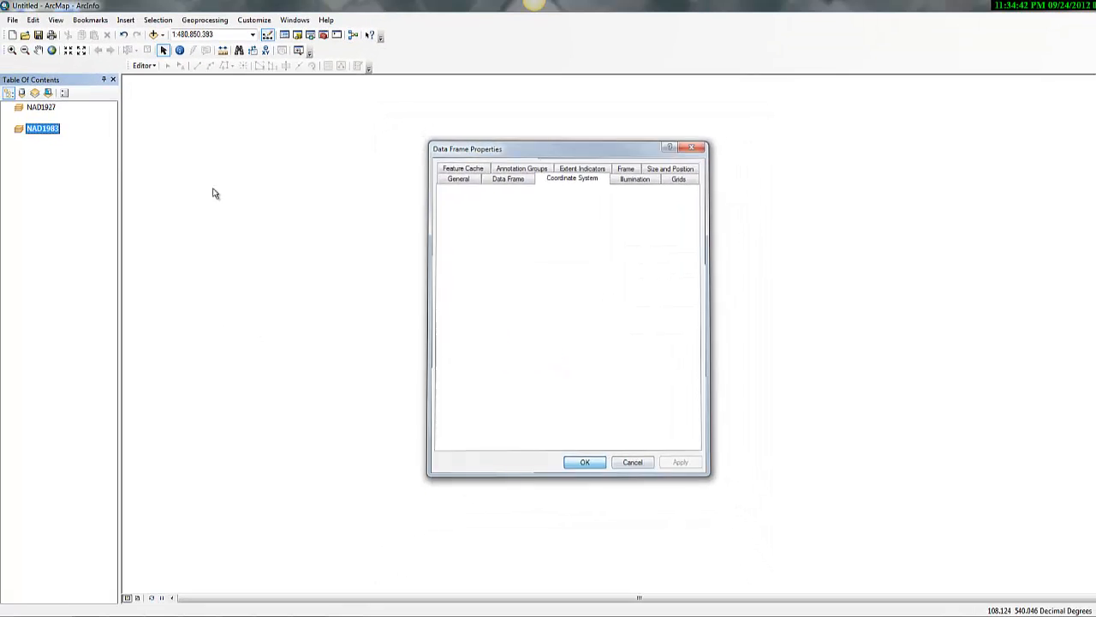
pyautogui.rightClick(44, 107)
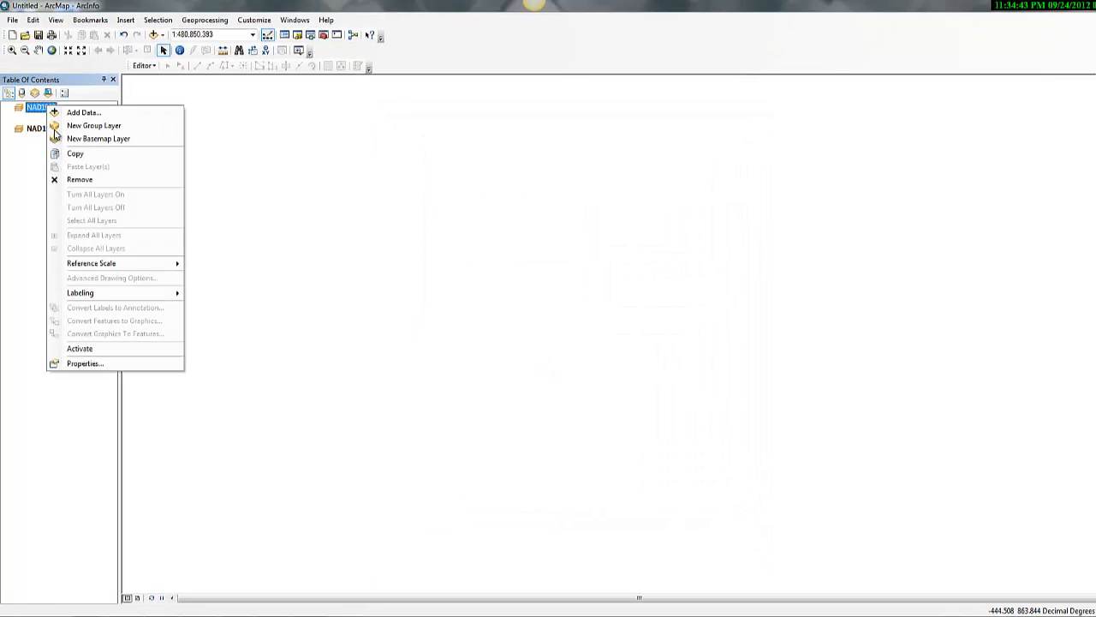
pyautogui.click(114, 362)
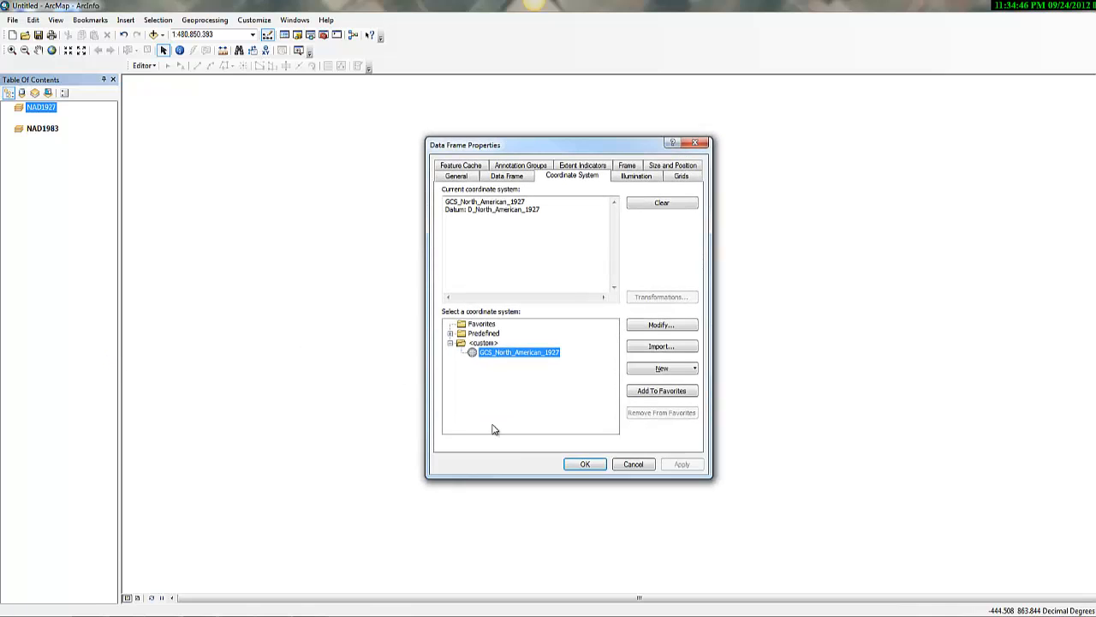
pyautogui.click(585, 463)
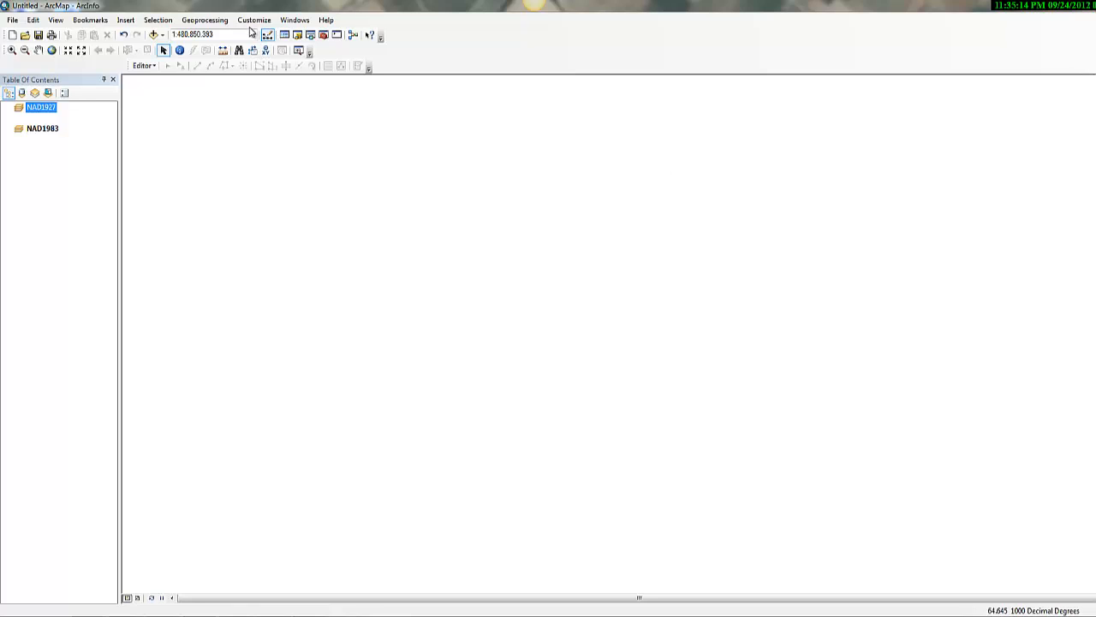
# Add StatesNAD83.shp and usgs24q.shp from the Lab 4 folder to the NAD1983 data frame
pyautogui.click(156, 36)
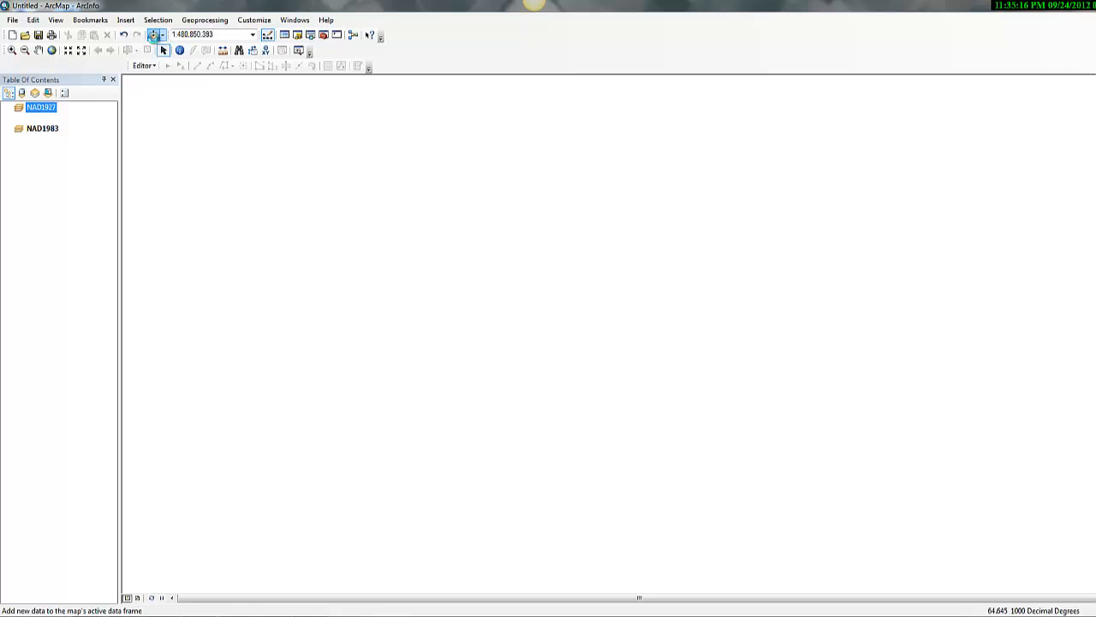
pyautogui.click(702, 215)
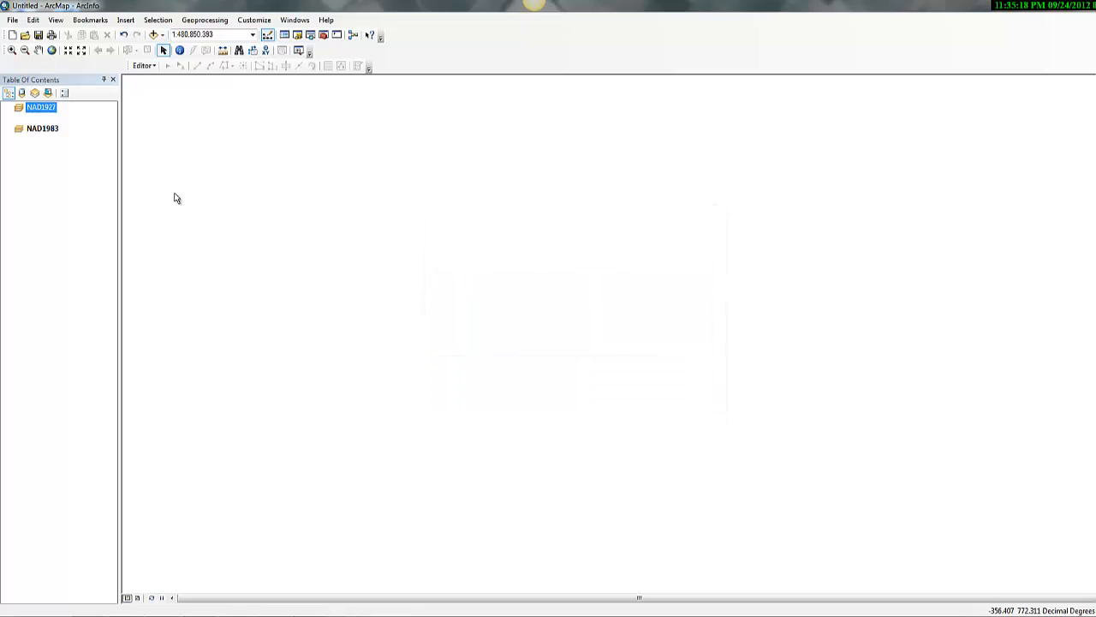
pyautogui.click(39, 129)
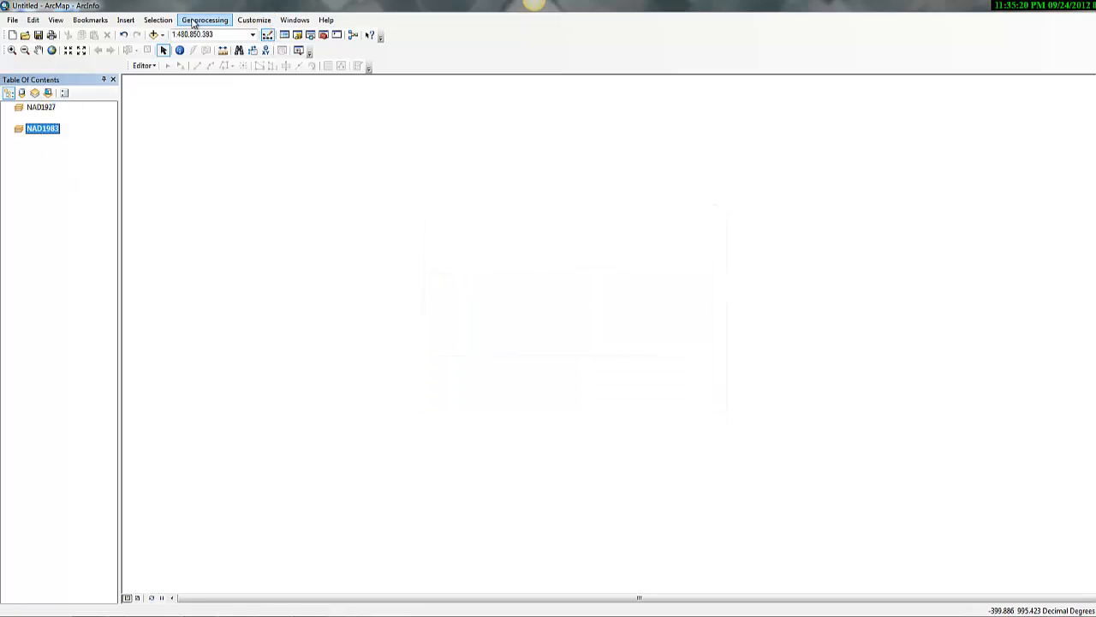
pyautogui.click(156, 36)
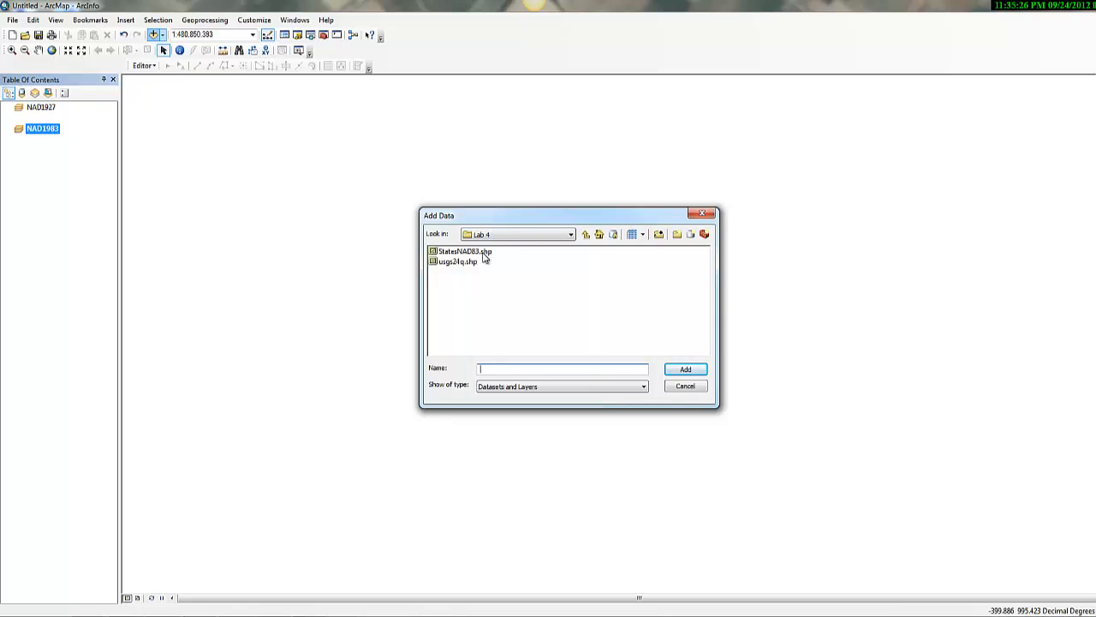
pyautogui.click(484, 254)
pyautogui.keyDown('shift'); pyautogui.click(471, 262); pyautogui.keyUp('shift')
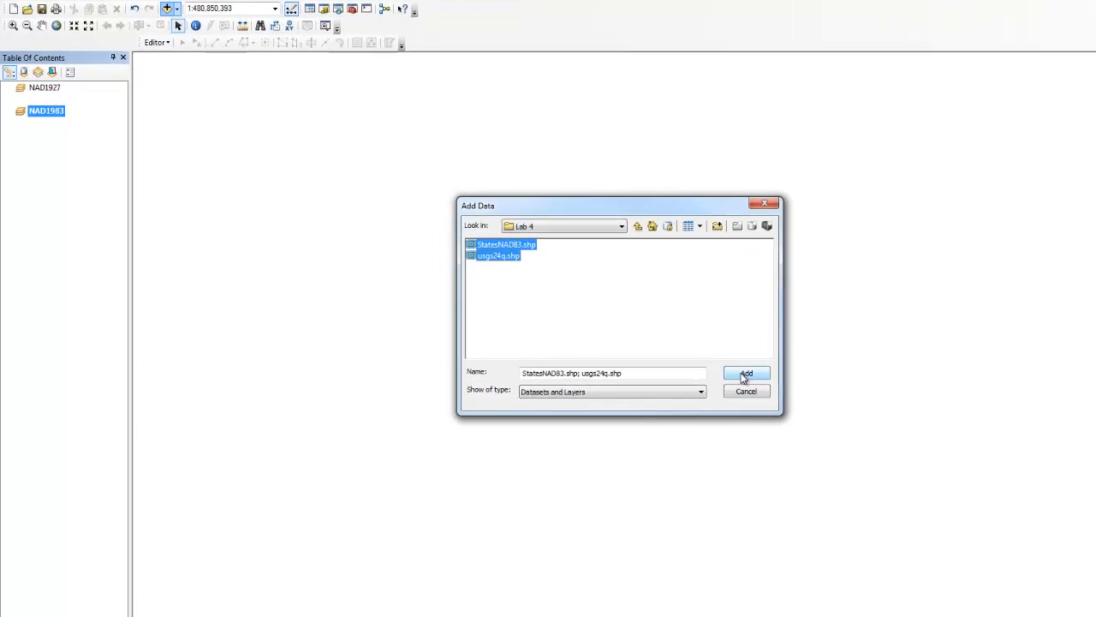
pyautogui.click(744, 378)
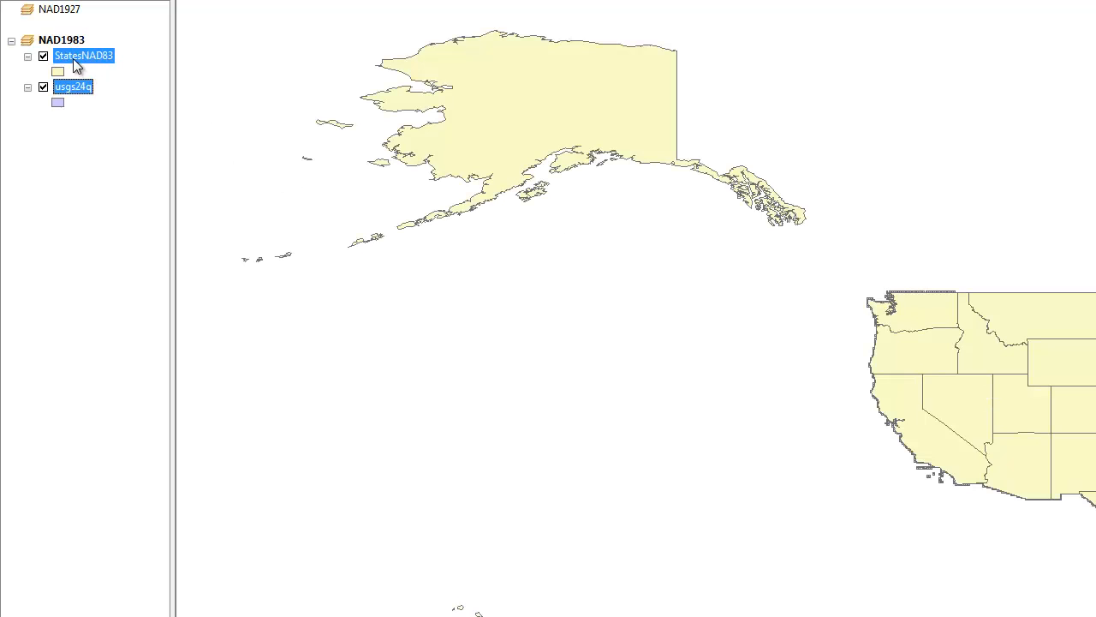
# Toggle the usgs24q and StatesNAD83 layers off and on in turn to compare their coverage
pyautogui.moveTo(73, 55); pyautogui.dragTo(81, 124)
pyautogui.click(43, 88)
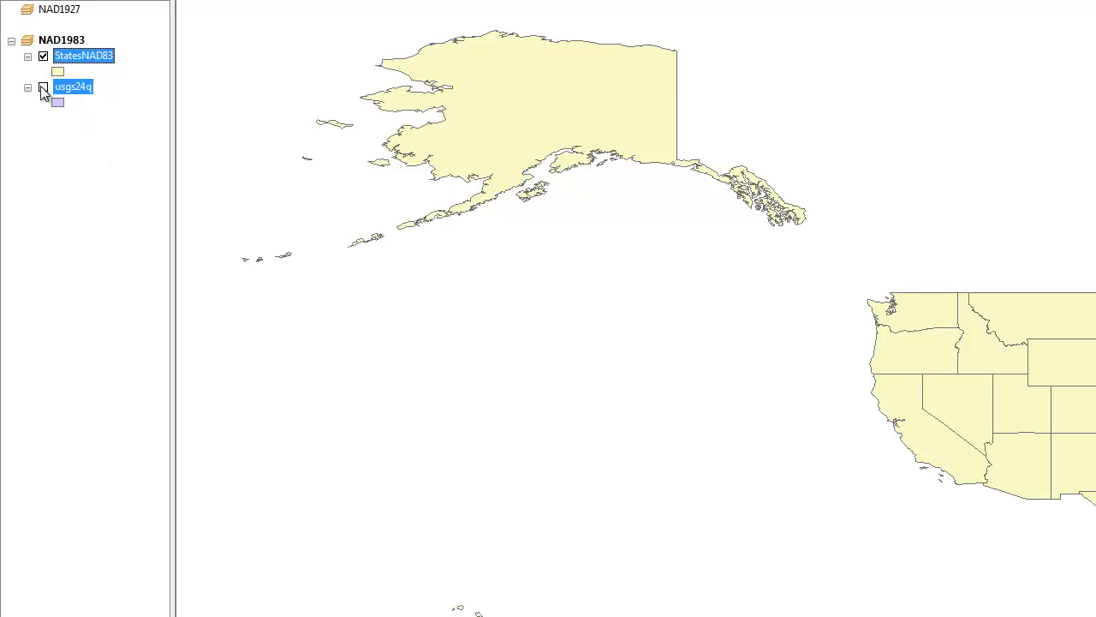
pyautogui.click(43, 88)
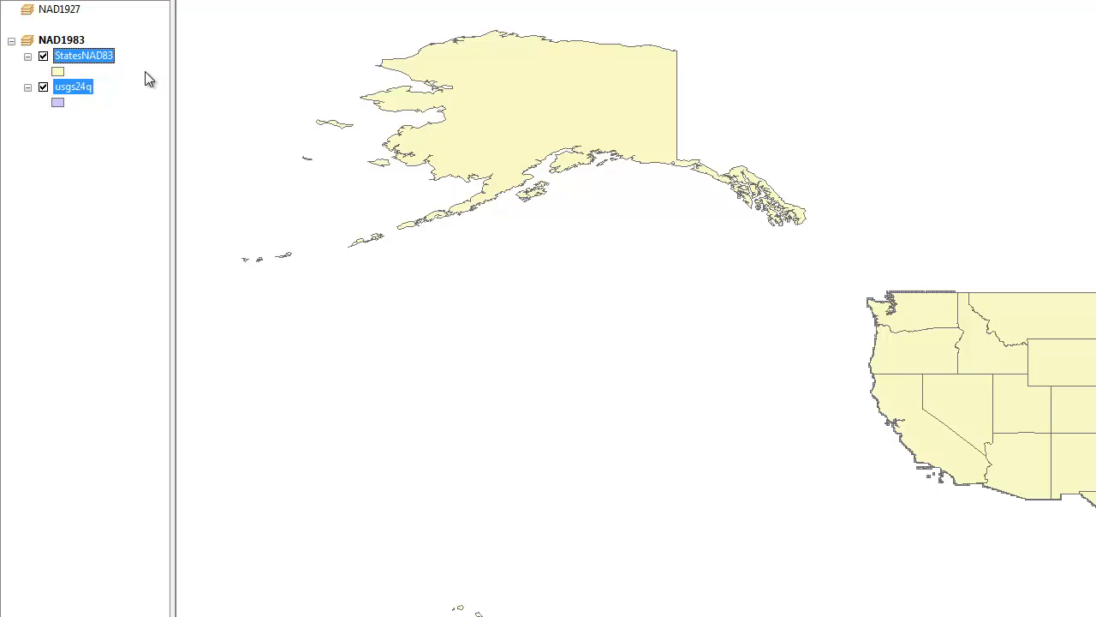
pyautogui.click(43, 56)
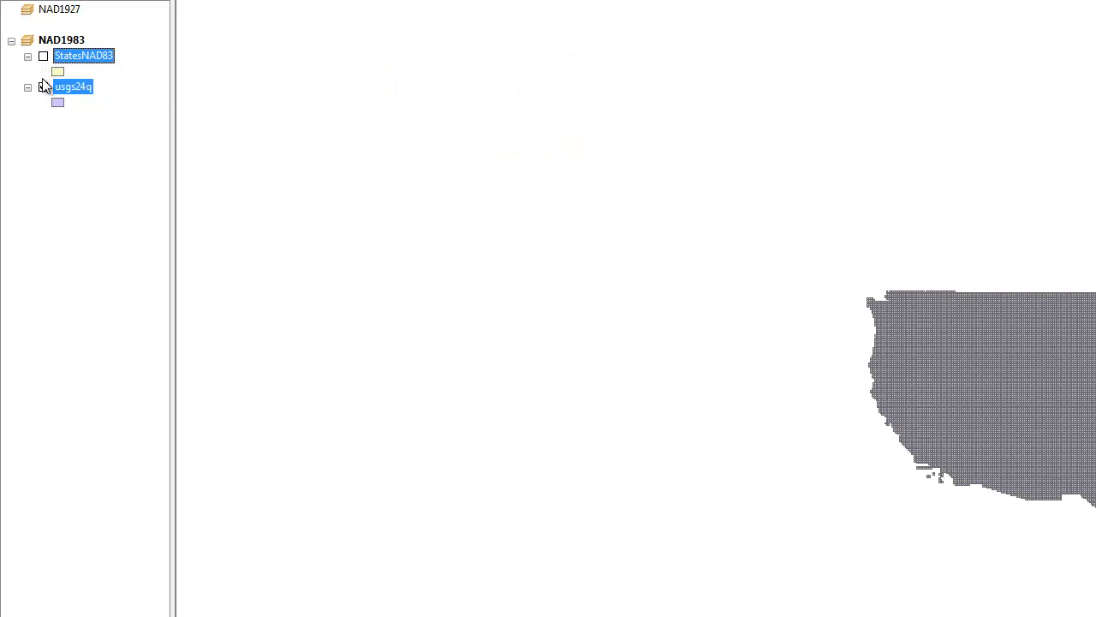
pyautogui.click(43, 57)
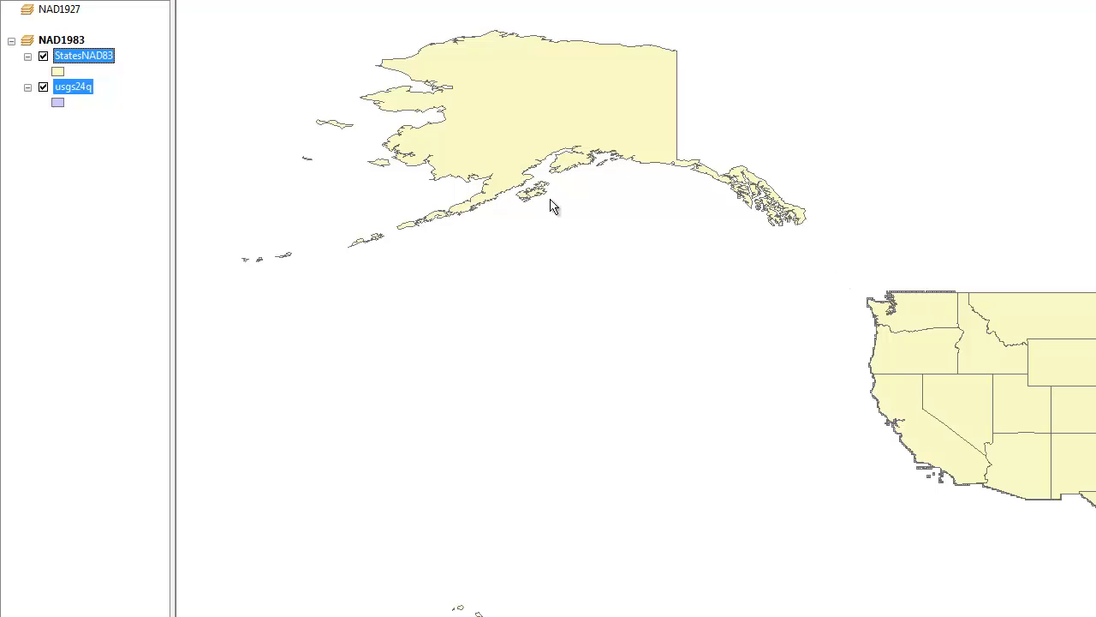
# Open the attribute table of the usgs24q layer alone
pyautogui.rightClick(68, 88)
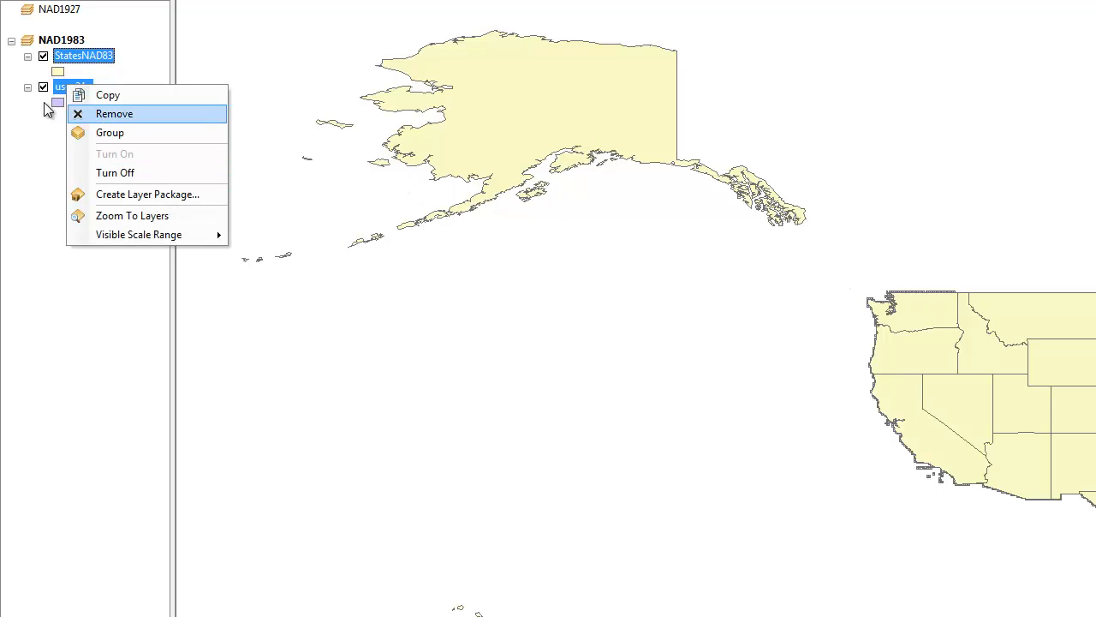
pyautogui.click(35, 128)
pyautogui.doubleClick(69, 88)
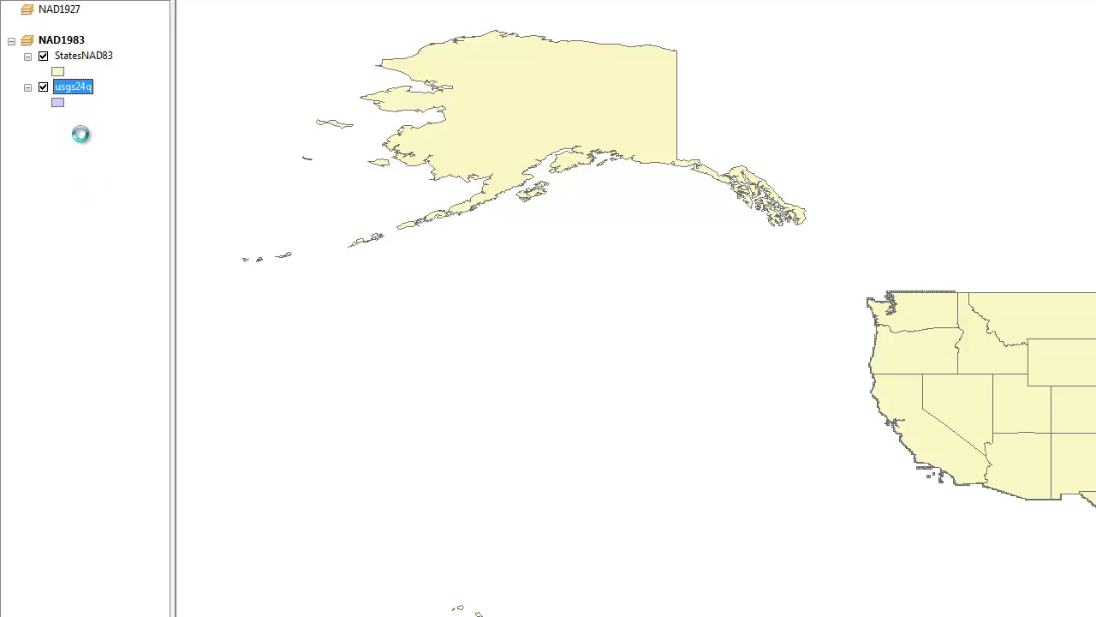
pyautogui.rightClick(67, 88)
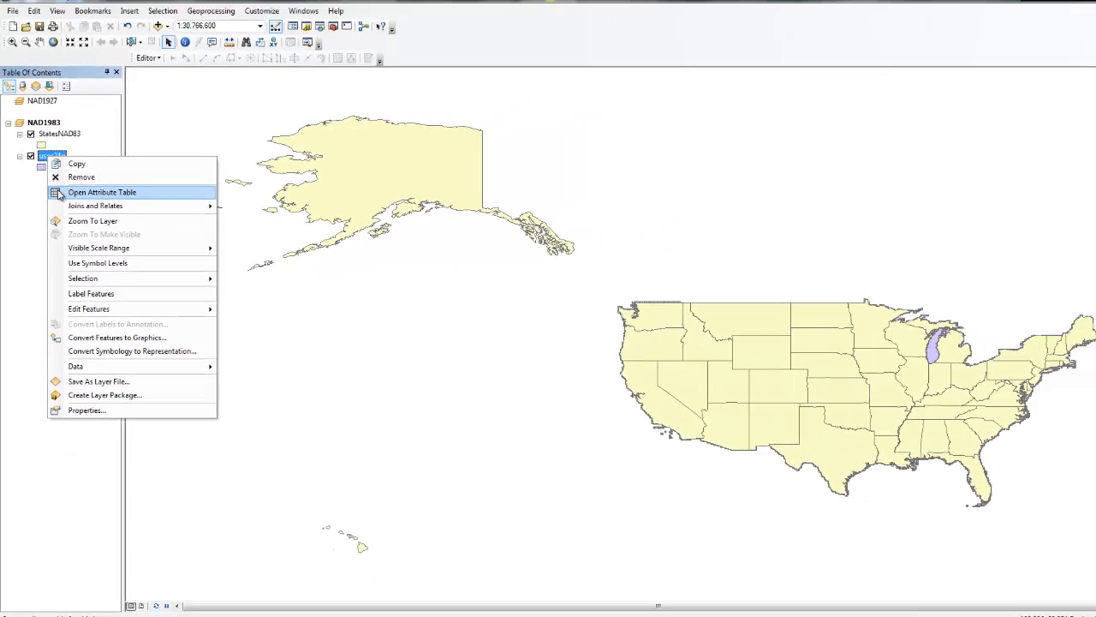
pyautogui.click(81, 134)
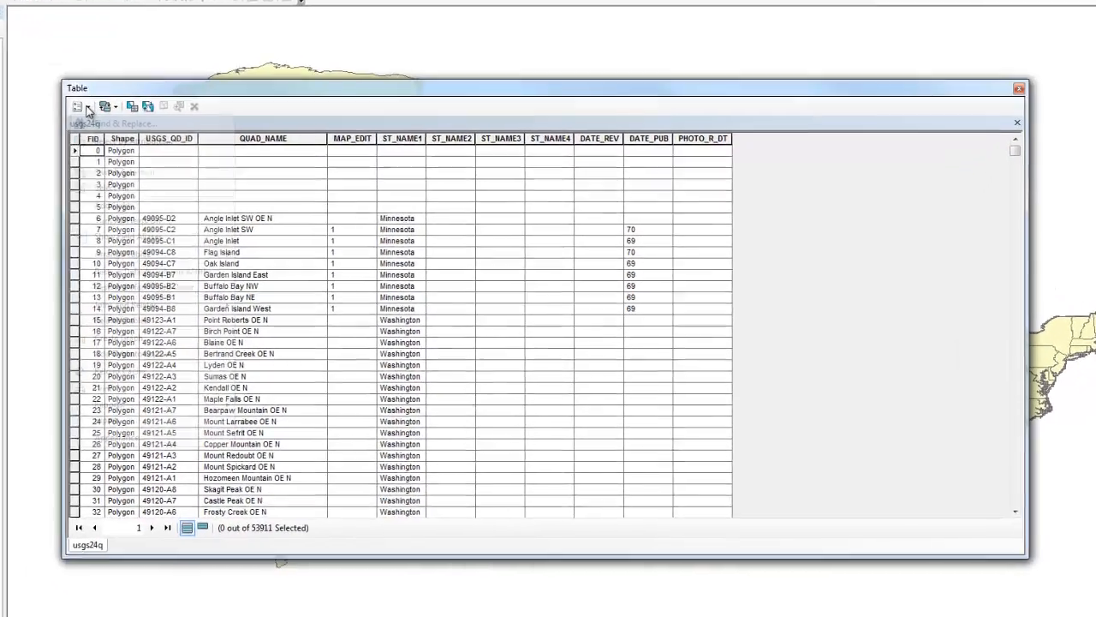
# Add a field named XNAD83 of type Double to the usgs24q attribute table
pyautogui.click(181, 158)
pyautogui.click(47, 183)
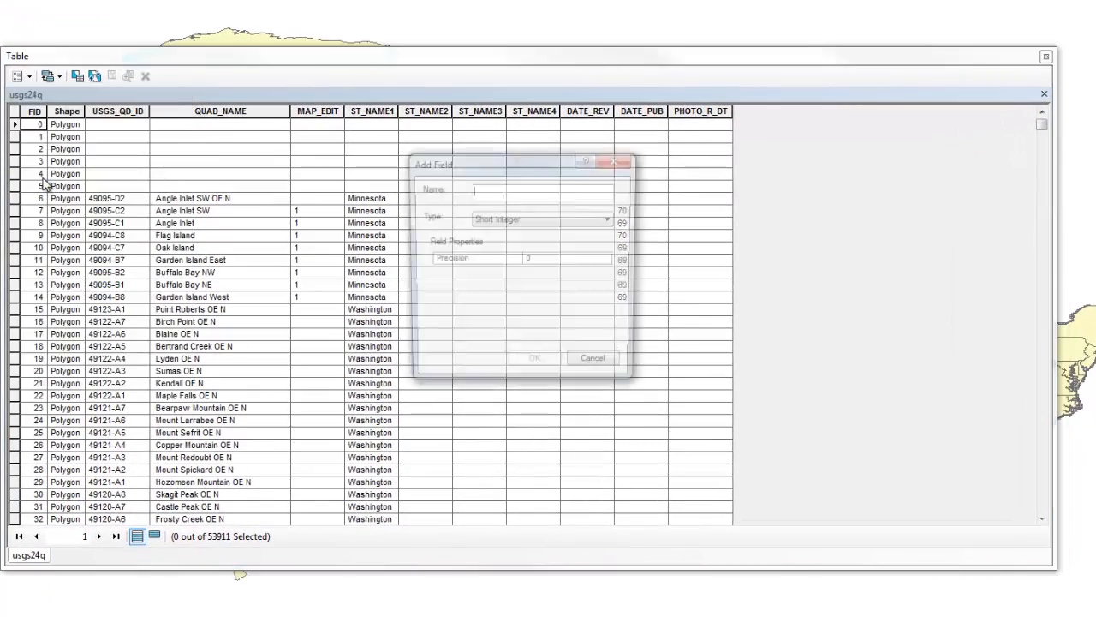
pyautogui.click(551, 221)
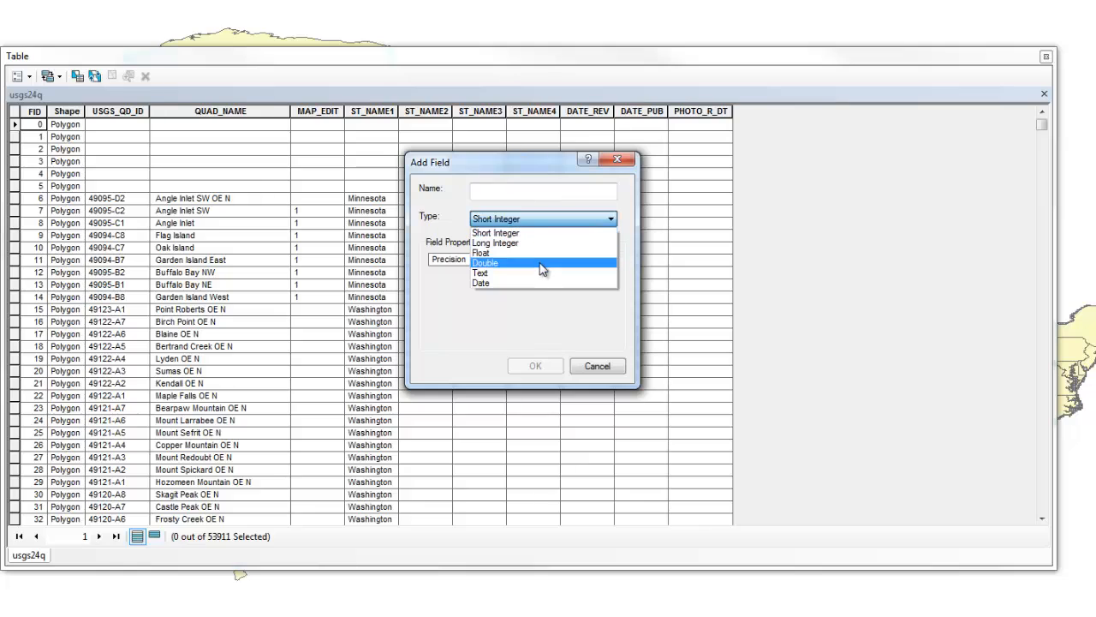
pyautogui.click(540, 258)
pyautogui.click(516, 196)
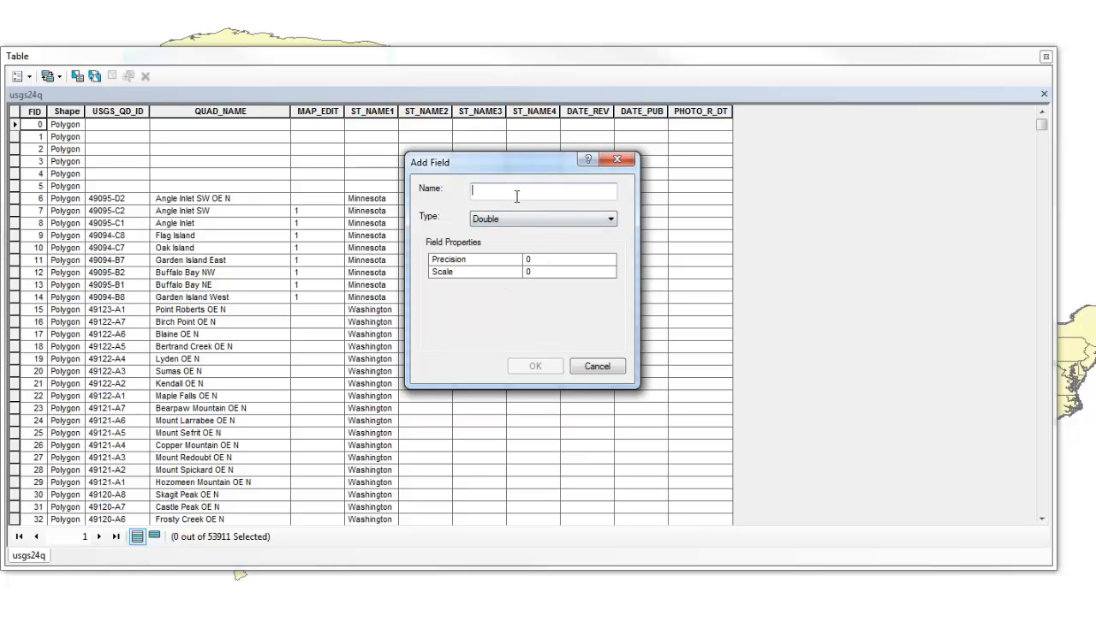
pyautogui.write('XNAD83')
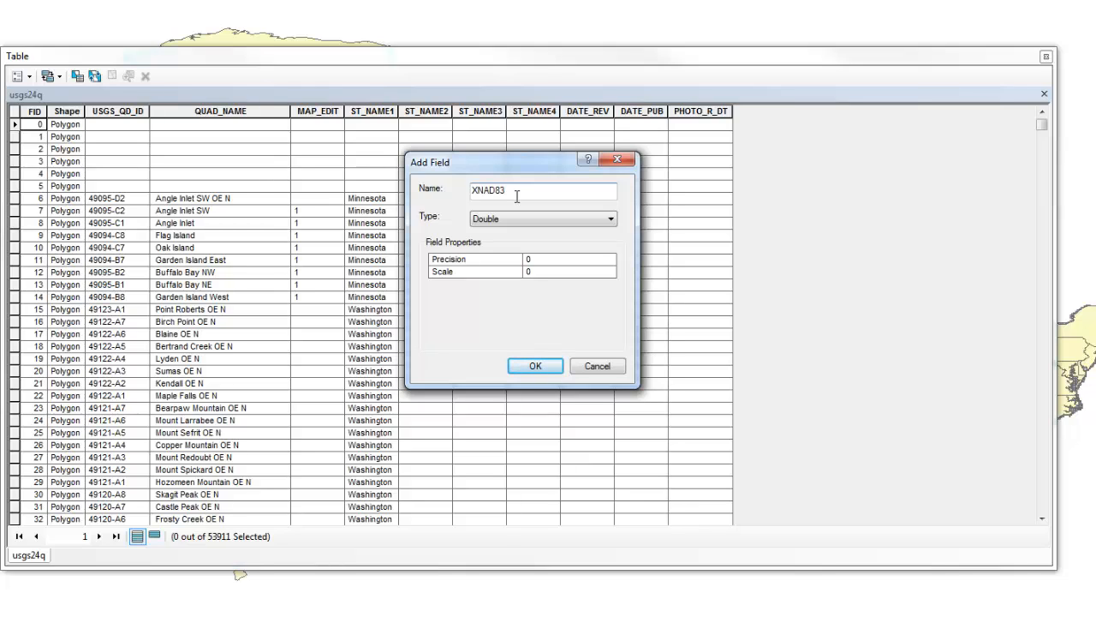
pyautogui.click(536, 366)
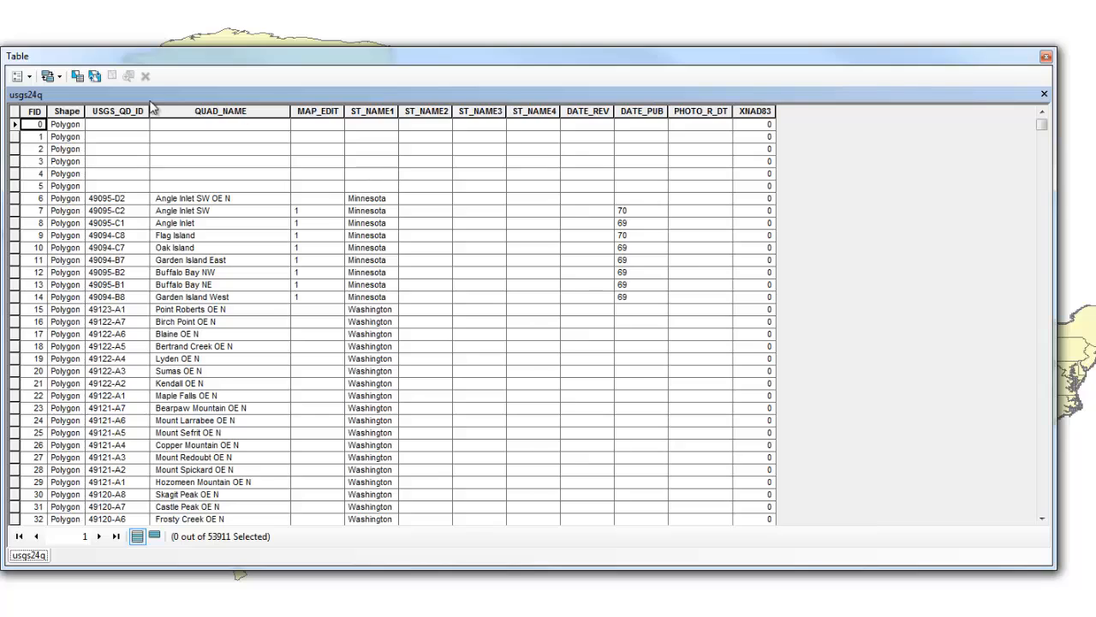
# Add a field named YNAD83 of type Double to the usgs24q attribute table
pyautogui.click(26, 79)
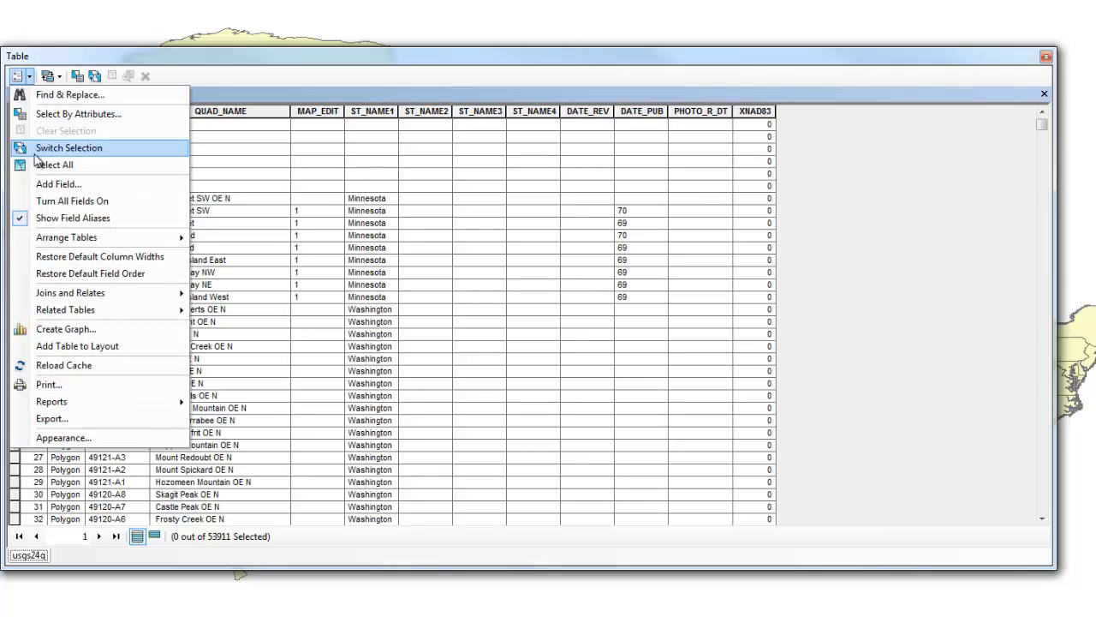
pyautogui.click(43, 187)
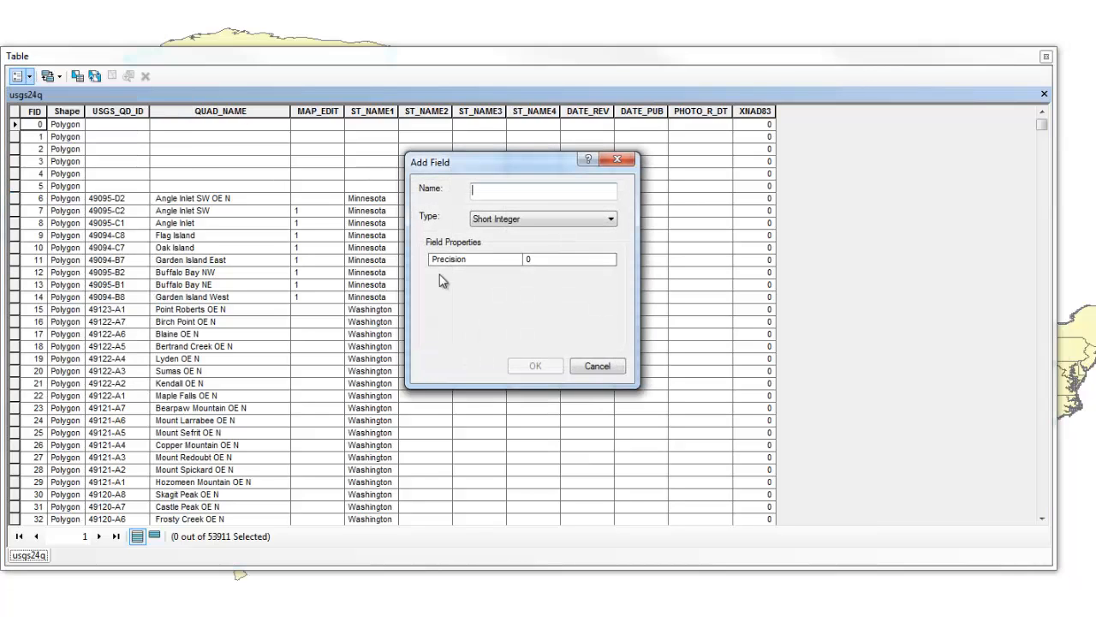
pyautogui.click(532, 219)
pyautogui.click(522, 262)
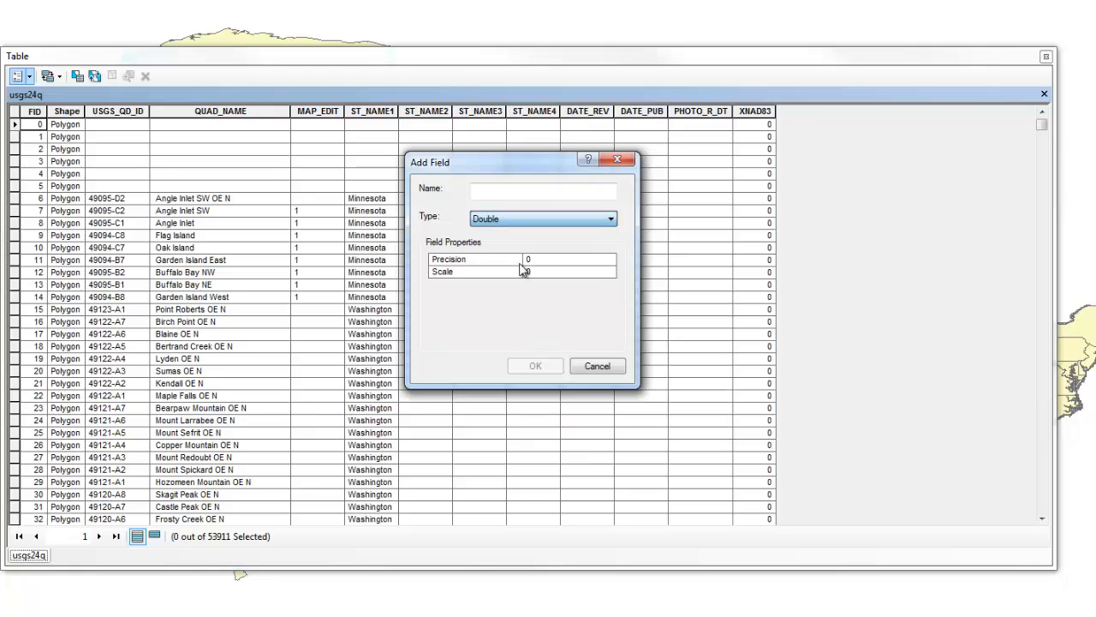
pyautogui.click(512, 190)
pyautogui.write('YN')
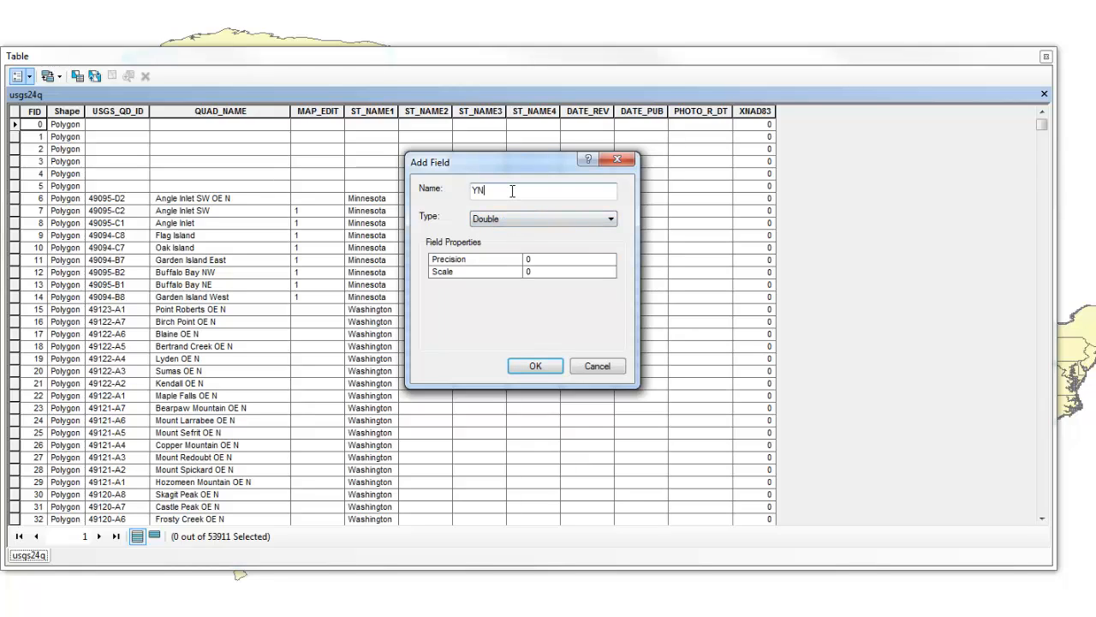
pyautogui.write('AD83')
pyautogui.click(535, 366)
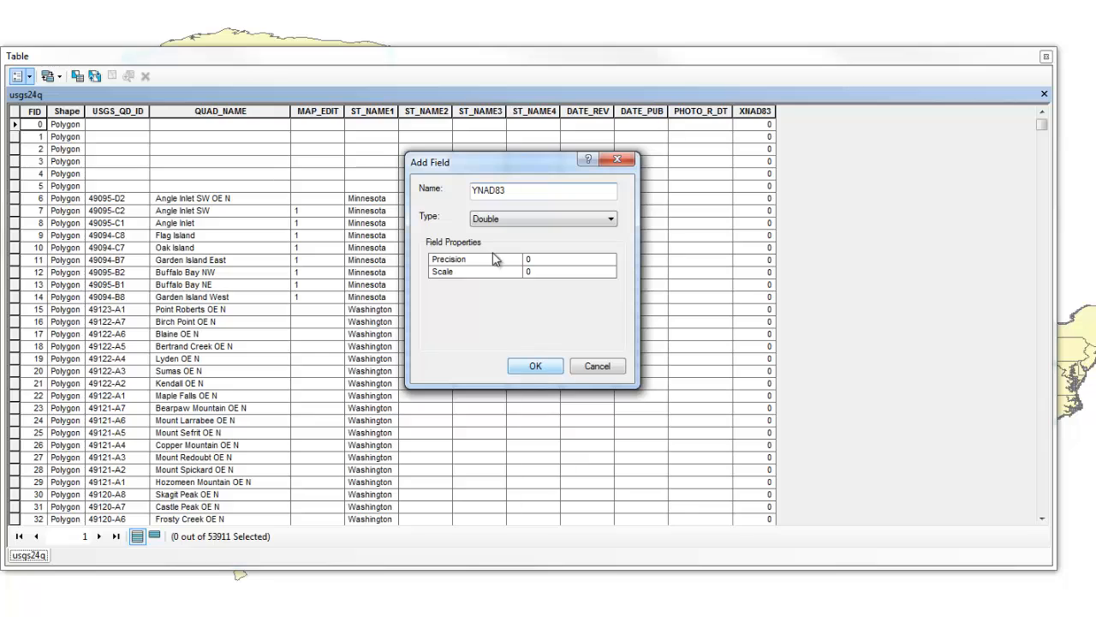
pyautogui.click(550, 367)
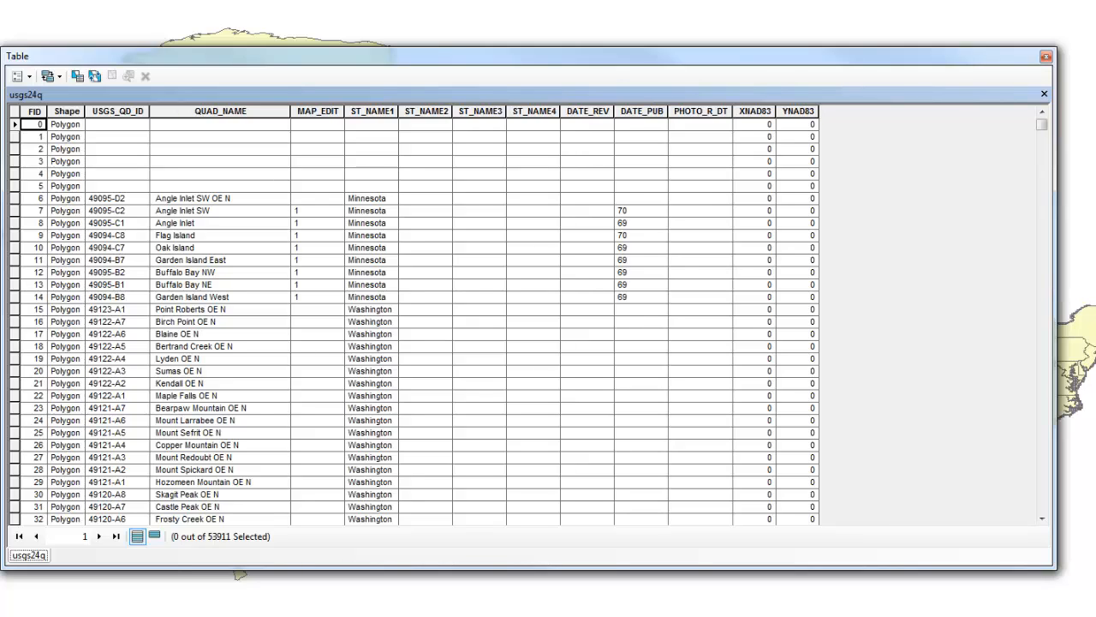
# Calculate the XNAD83 field as the X Coordinate of Centroid in decimal degrees, using the data source's coordinate system
pyautogui.rightClick(751, 113)
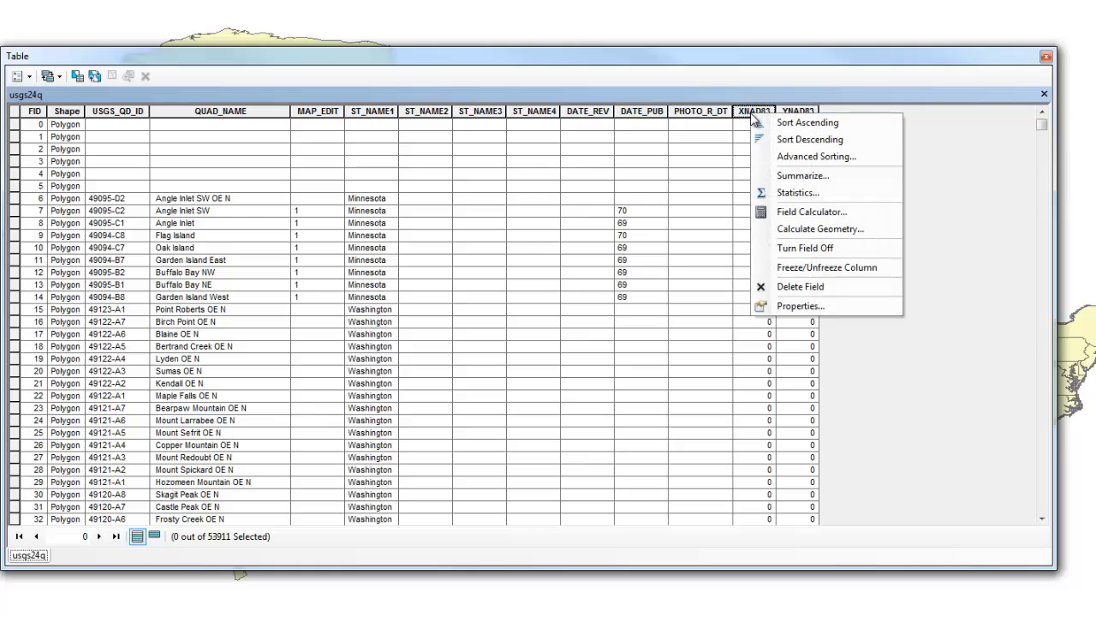
pyautogui.click(811, 230)
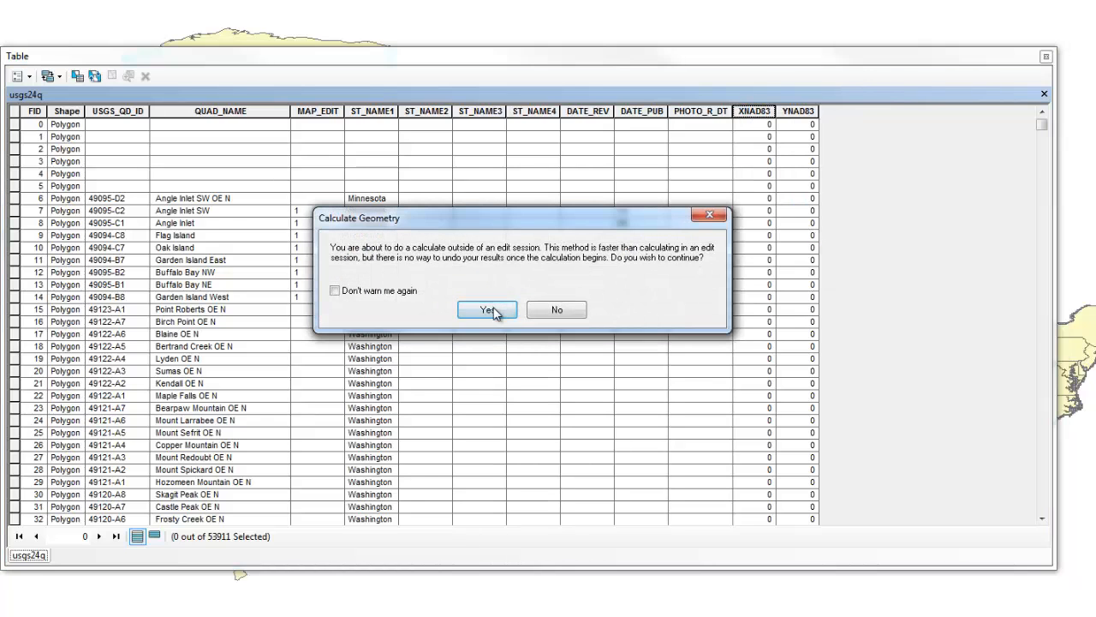
pyautogui.click(496, 380)
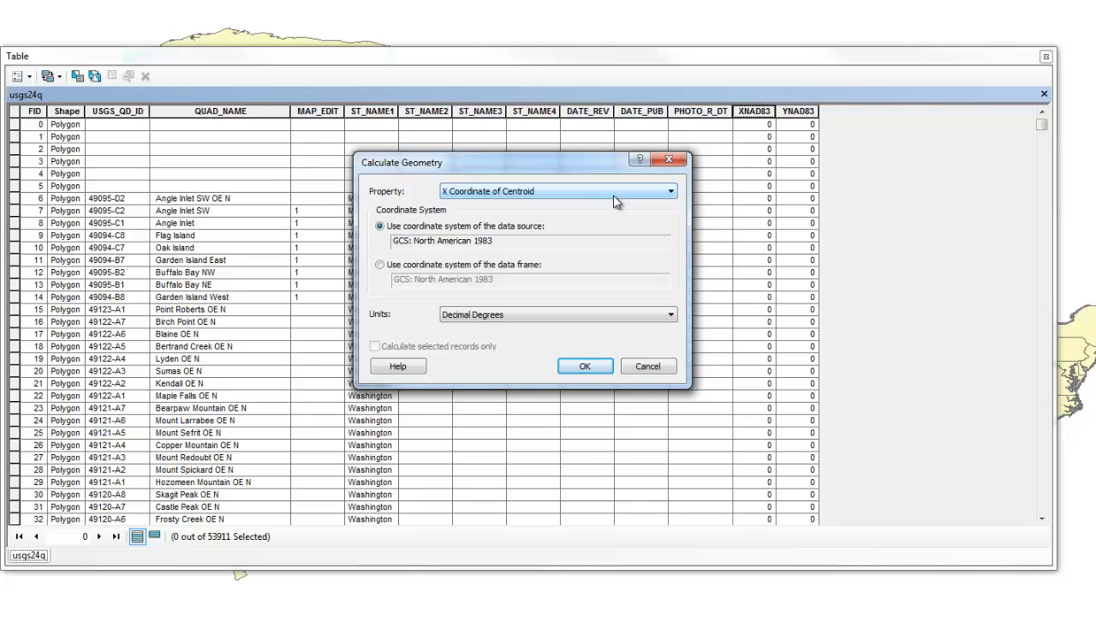
pyautogui.click(597, 374)
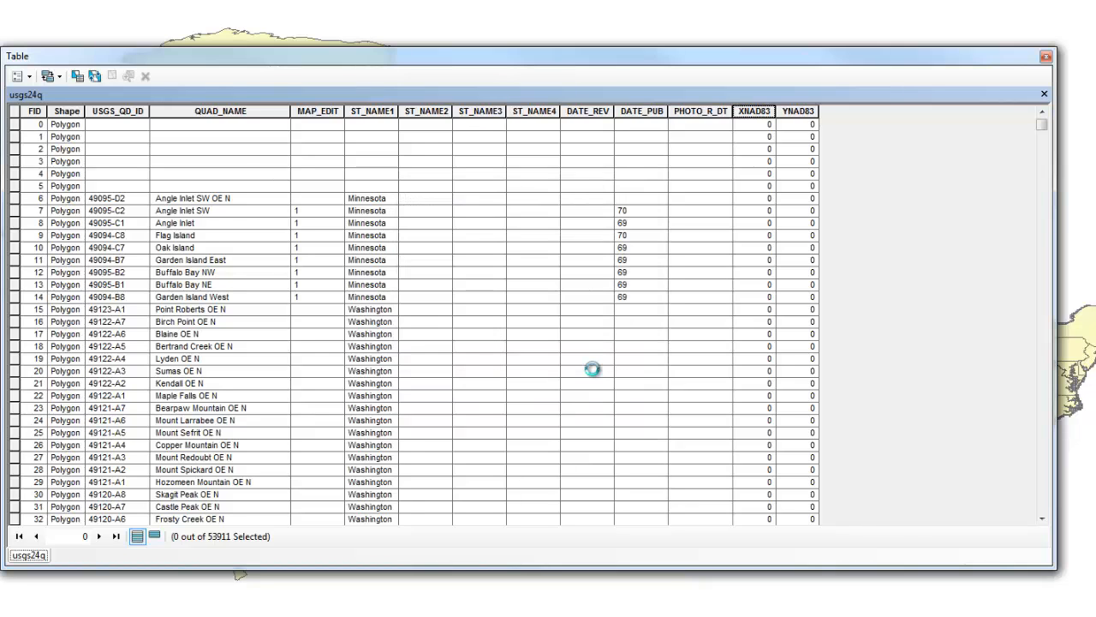
# Calculate the YNAD83 field as the Y Coordinate of Centroid in decimal degrees, and close the attribute table
pyautogui.rightClick(789, 113)
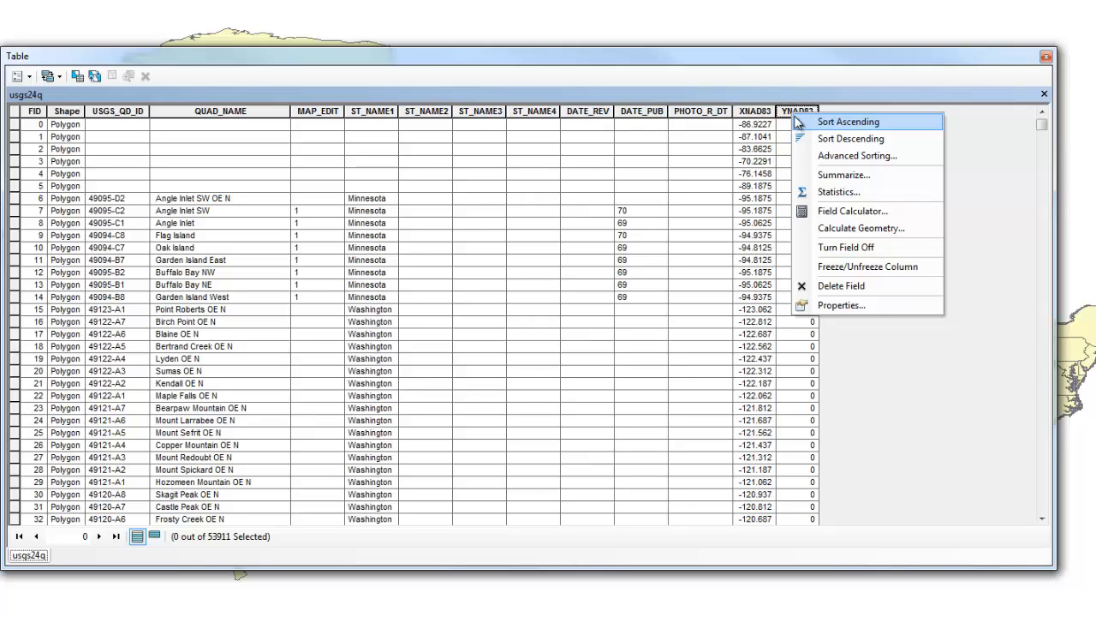
pyautogui.click(837, 230)
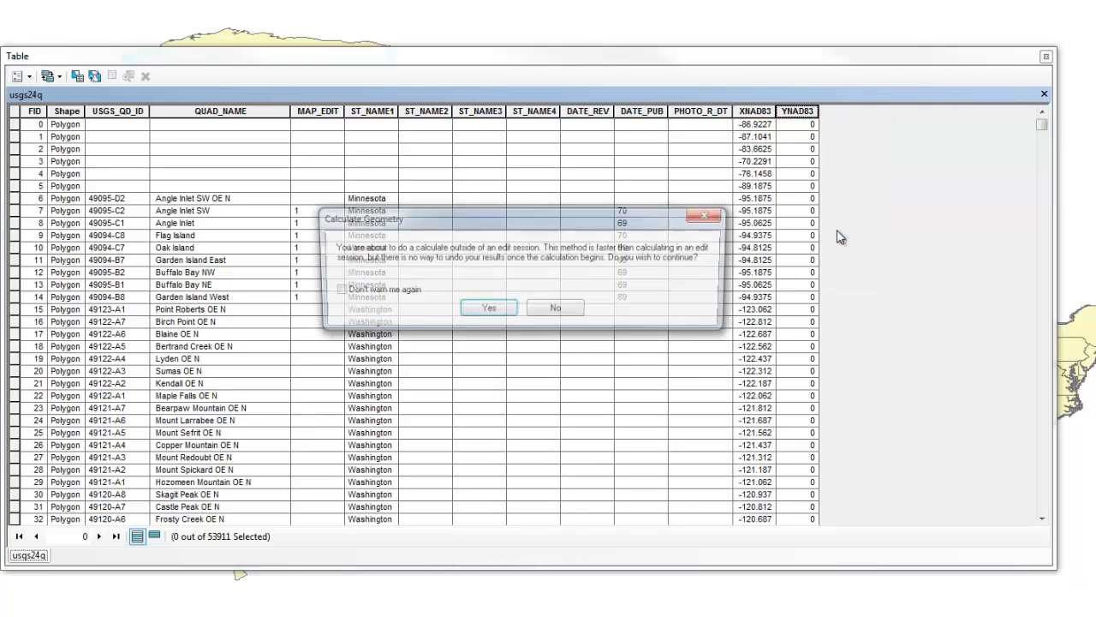
pyautogui.click(498, 308)
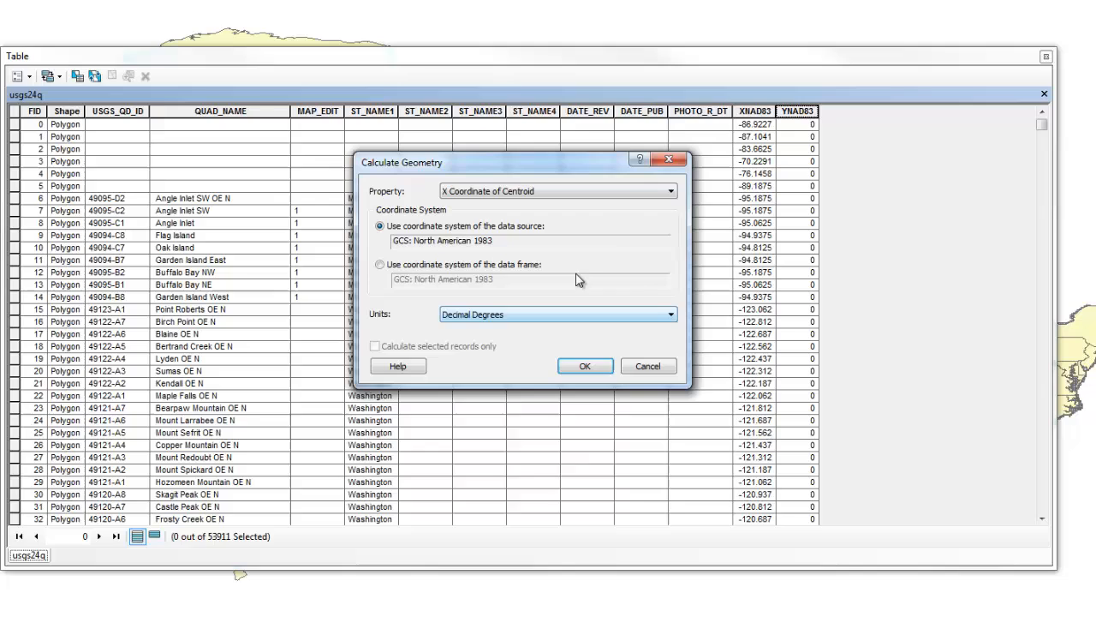
pyautogui.click(643, 187)
pyautogui.click(635, 237)
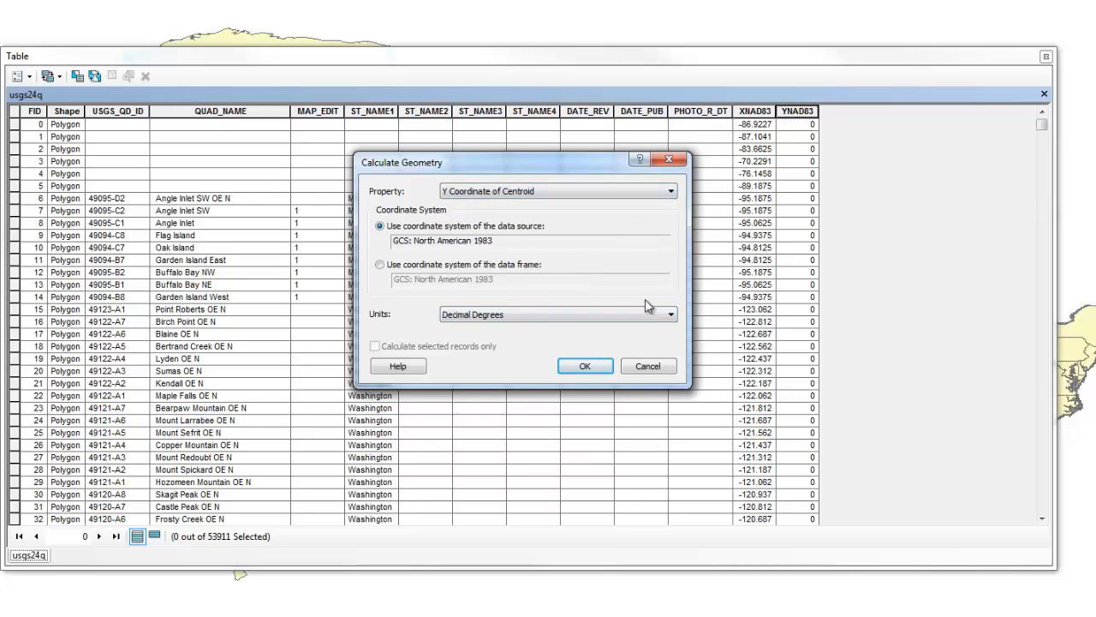
pyautogui.click(592, 365)
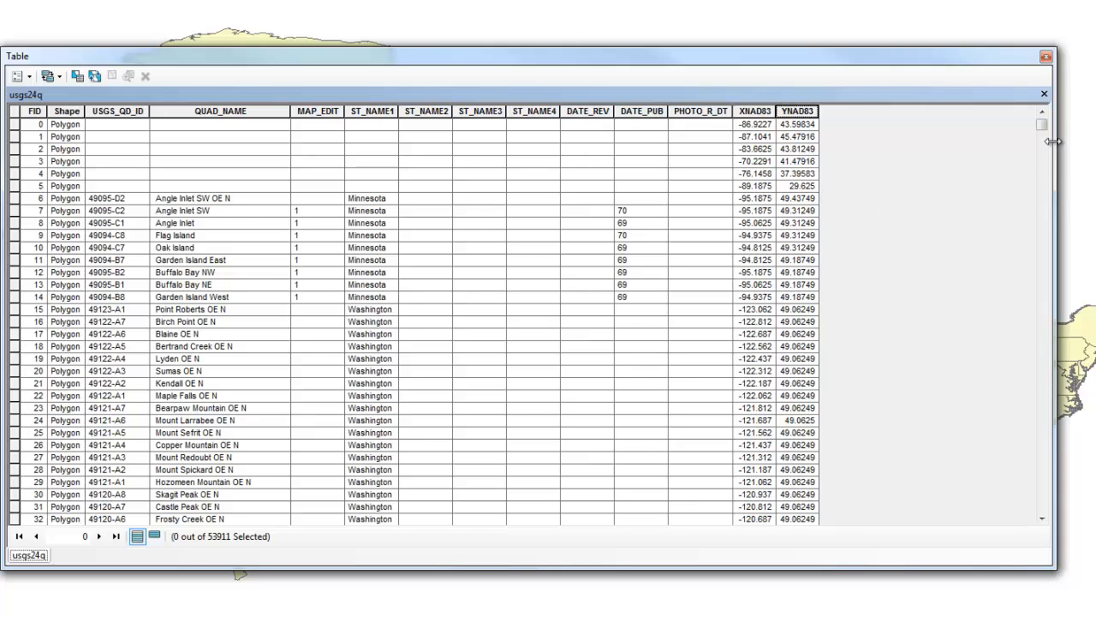
pyautogui.moveTo(1047, 127)
pyautogui.mouseDown()
pyautogui.moveTo(1043, 168)
pyautogui.moveTo(1041, 118)
pyautogui.mouseUp()
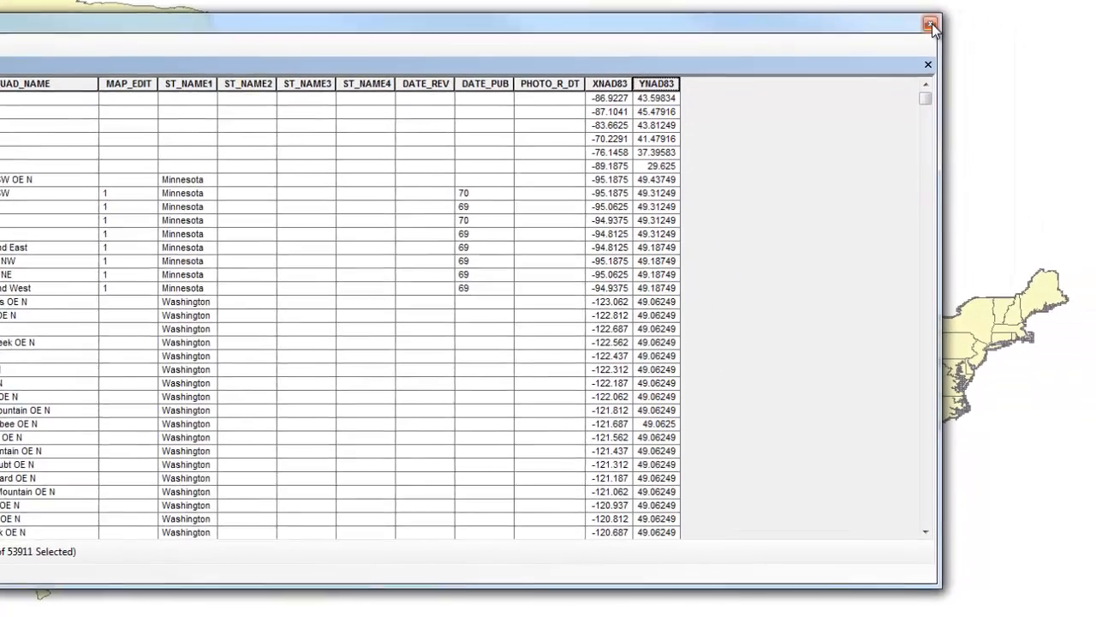
pyautogui.click(930, 24)
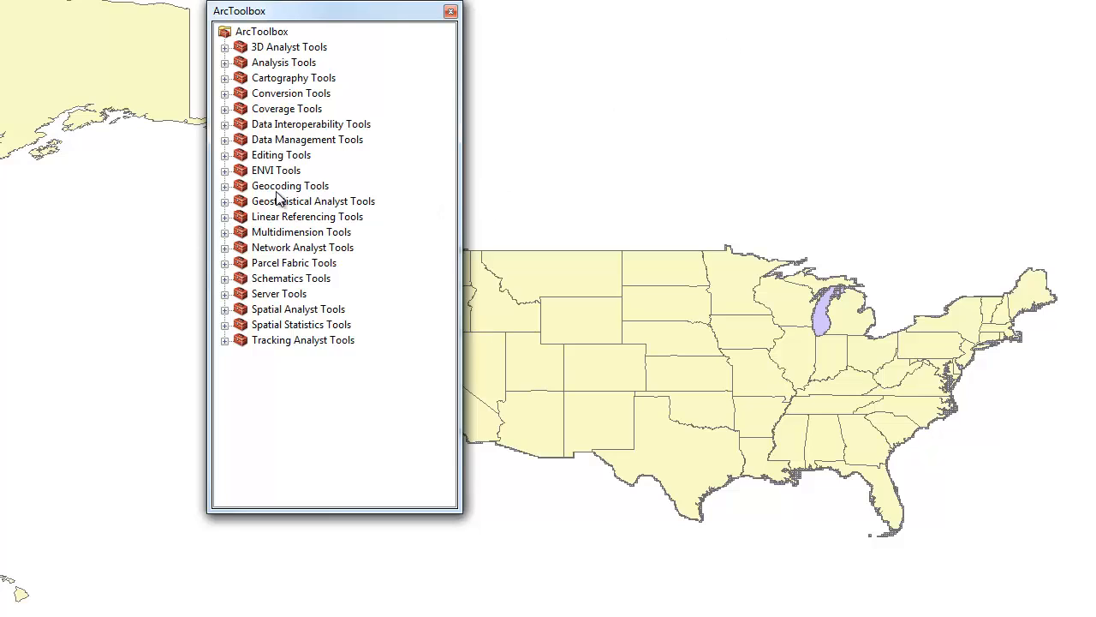
# Open the feature Project tool from Projections and Transformations in Data Management Tools and set usgs24q as the input dataset
pyautogui.click(298, 140)
pyautogui.doubleClick(262, 146)
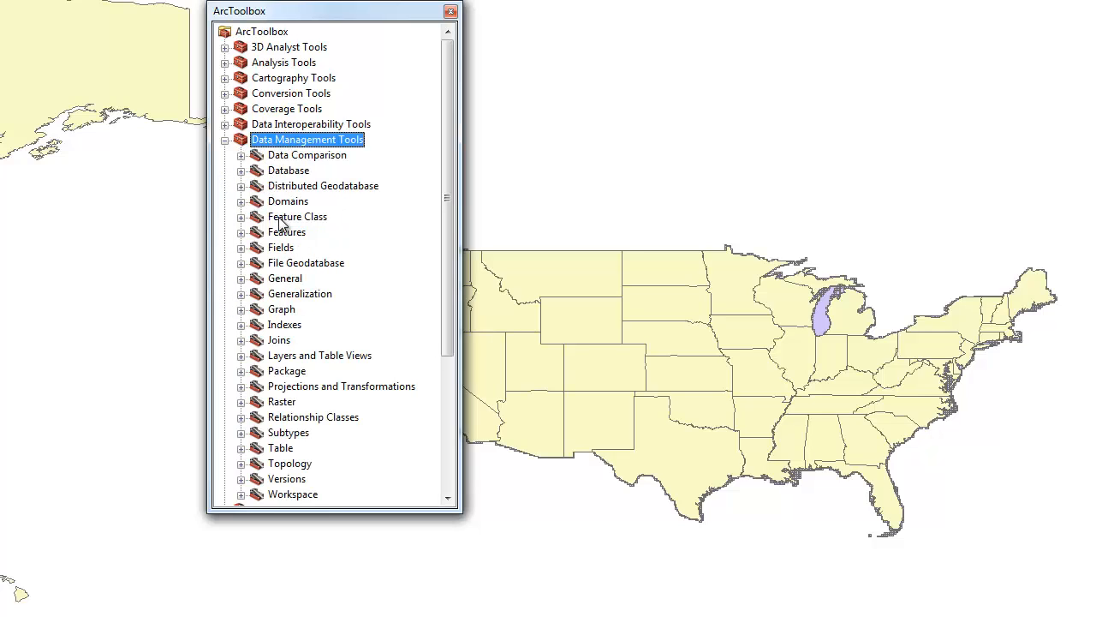
pyautogui.doubleClick(315, 386)
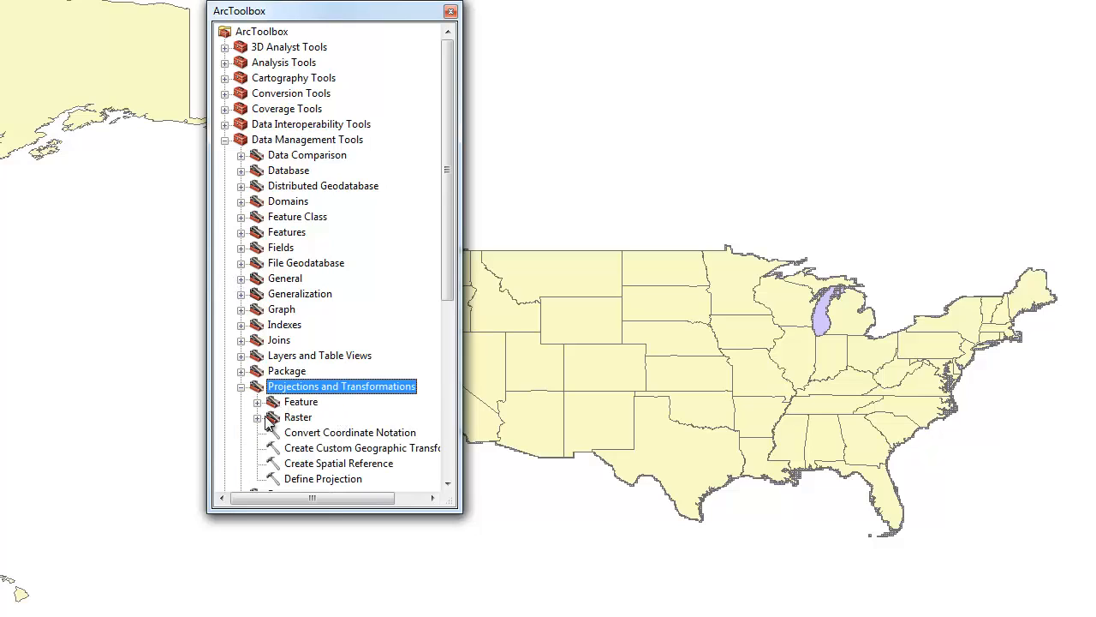
pyautogui.doubleClick(295, 402)
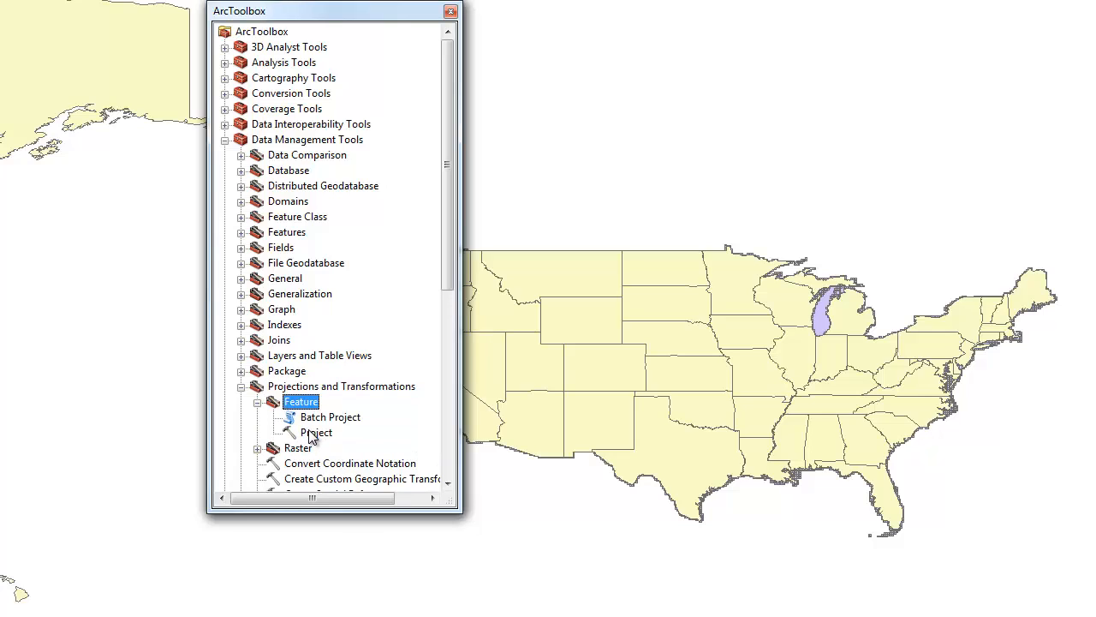
pyautogui.scroll(-1, 372, 440)
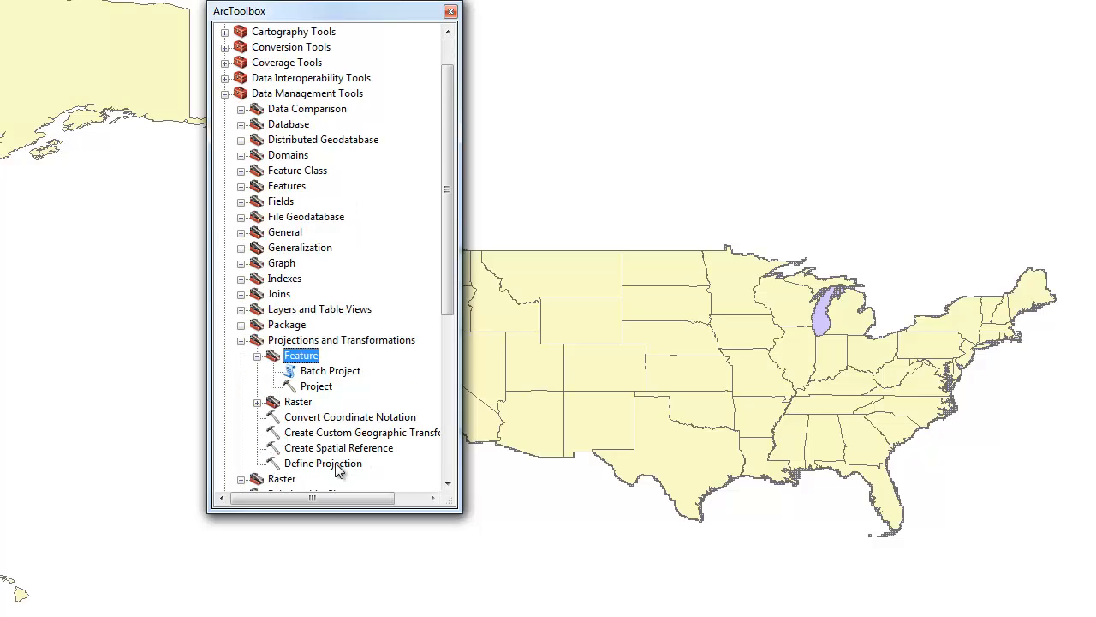
pyautogui.doubleClick(316, 386)
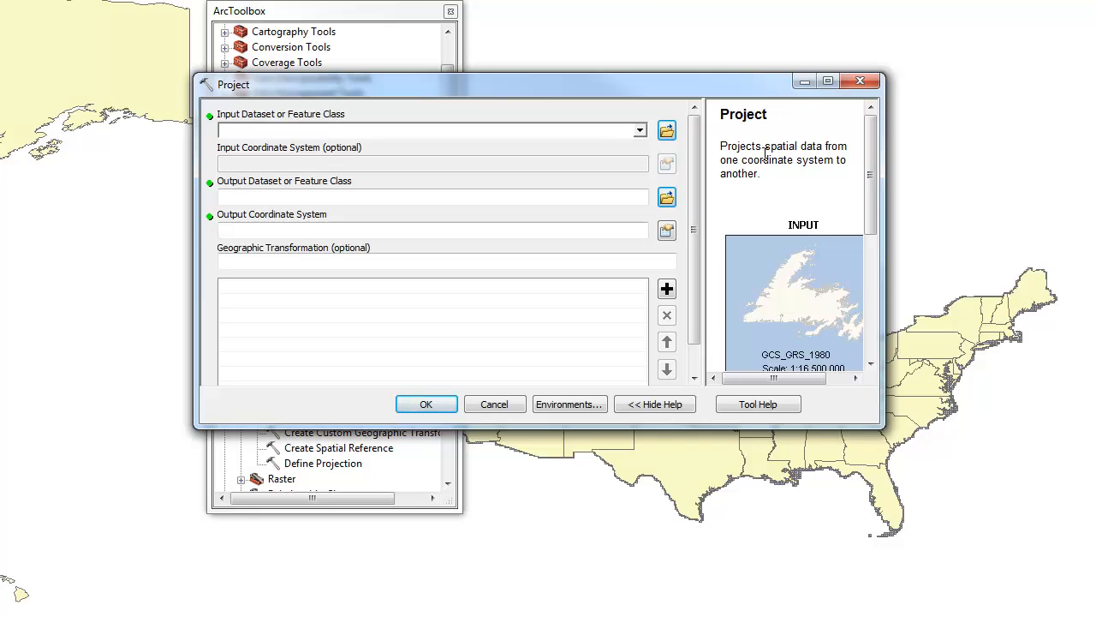
pyautogui.click(640, 131)
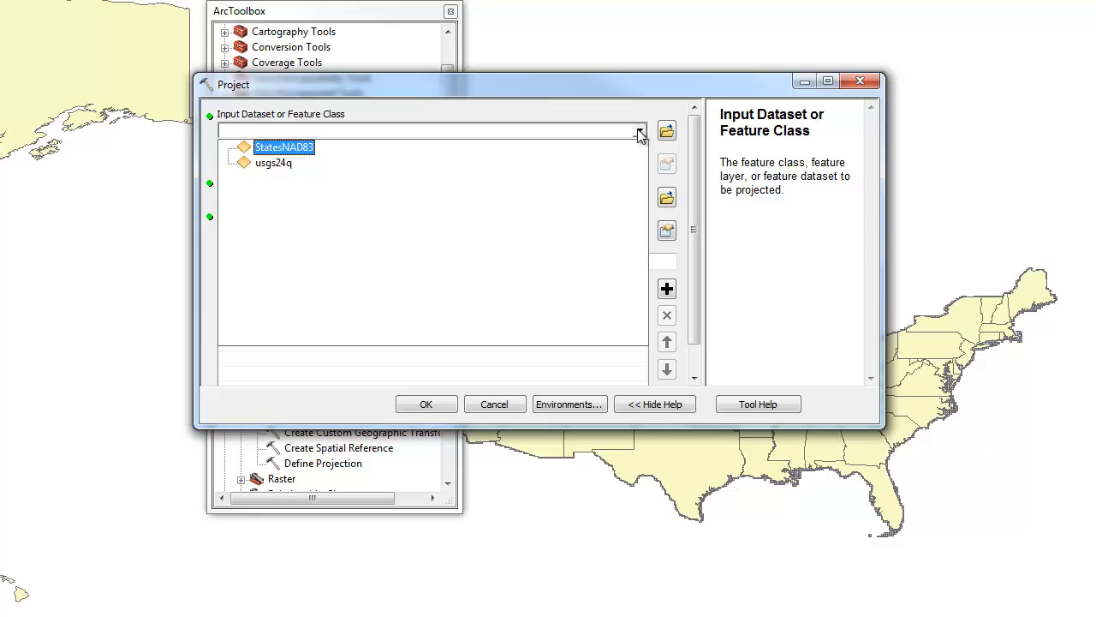
pyautogui.click(612, 165)
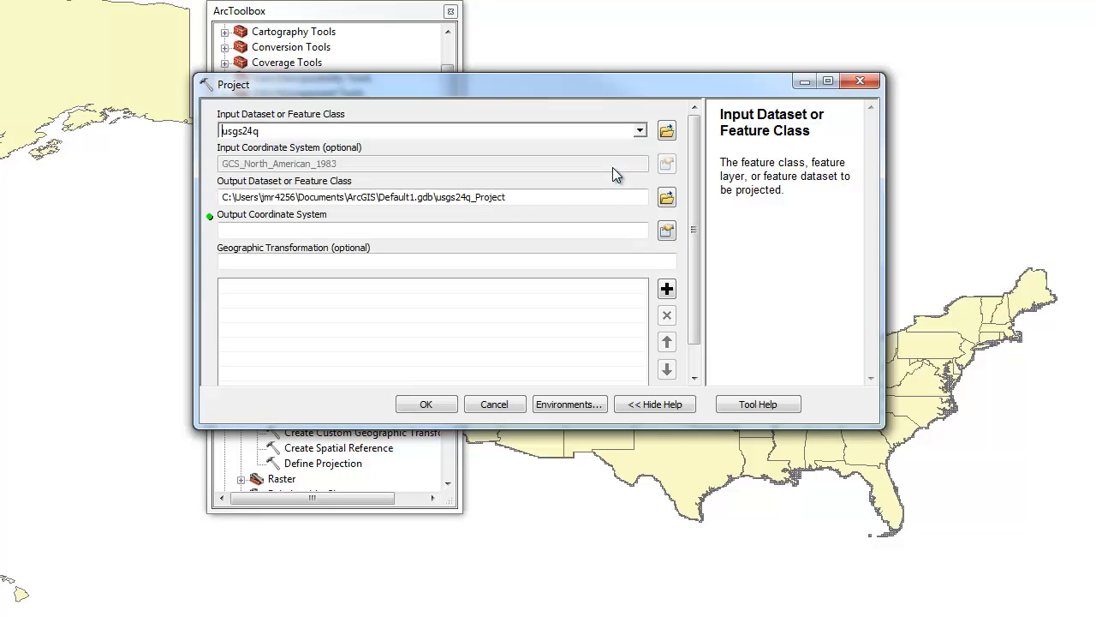
# Set the projection's output dataset to usgs24qNAD27 in the Lab 4 folder
pyautogui.click(666, 198)
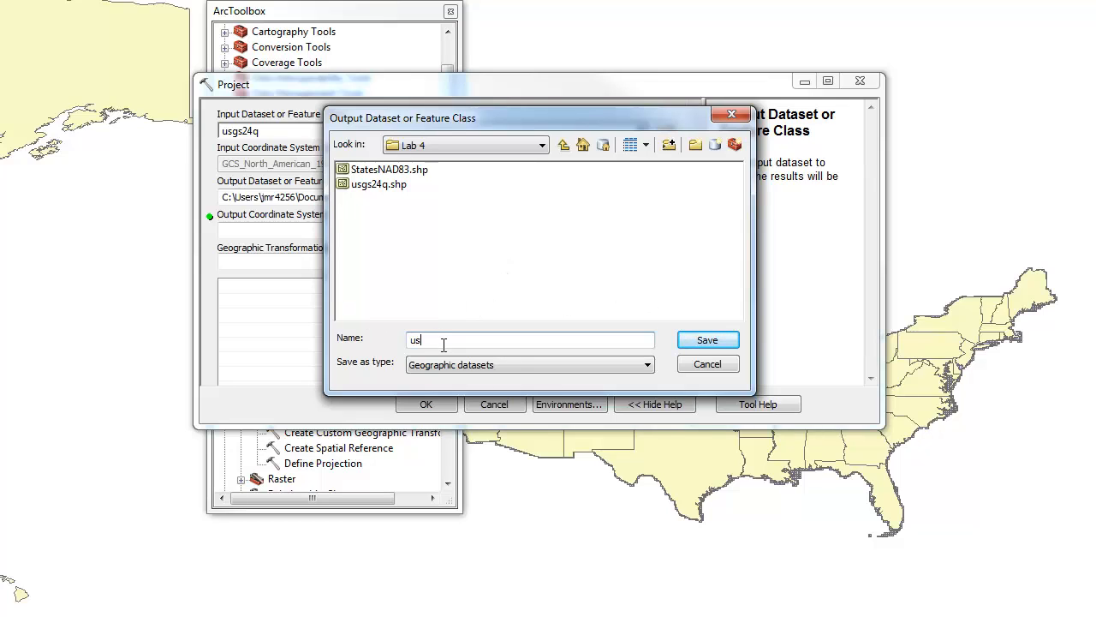
pyautogui.write('usgs24qNAD27')
pyautogui.click(704, 341)
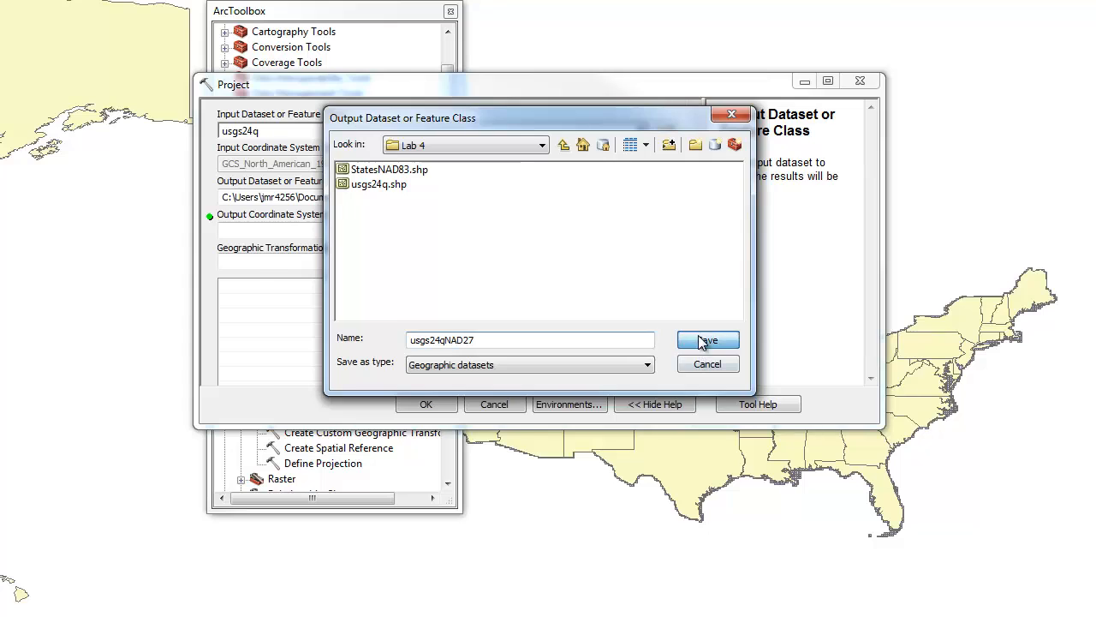
# Set the output coordinate system to the predefined North America geographic coordinate system NAD 1927
pyautogui.click(666, 230)
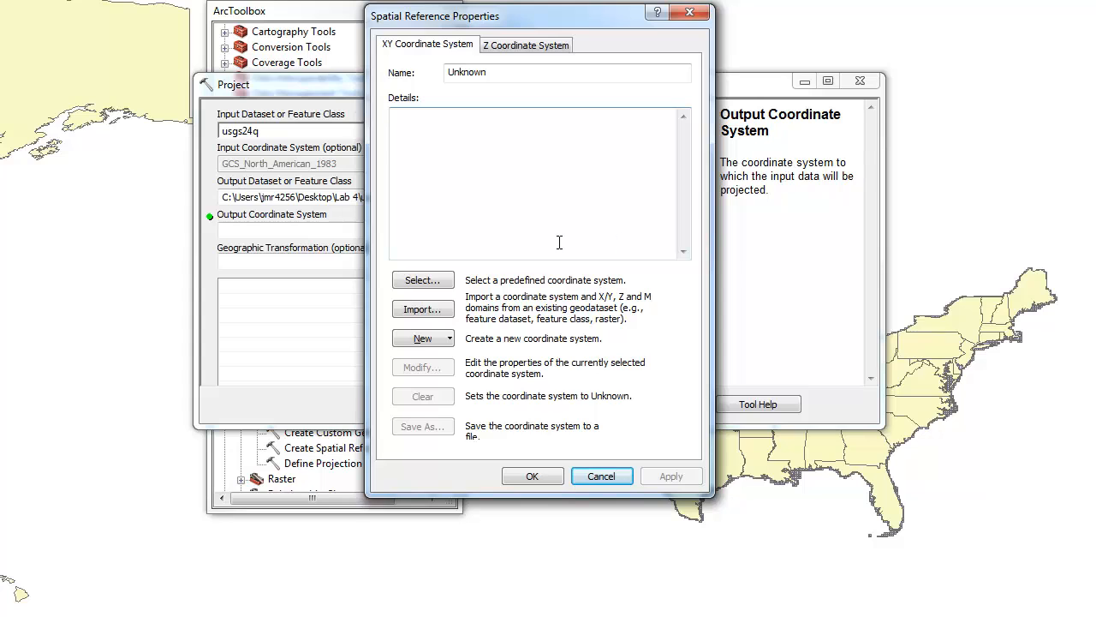
pyautogui.click(443, 277)
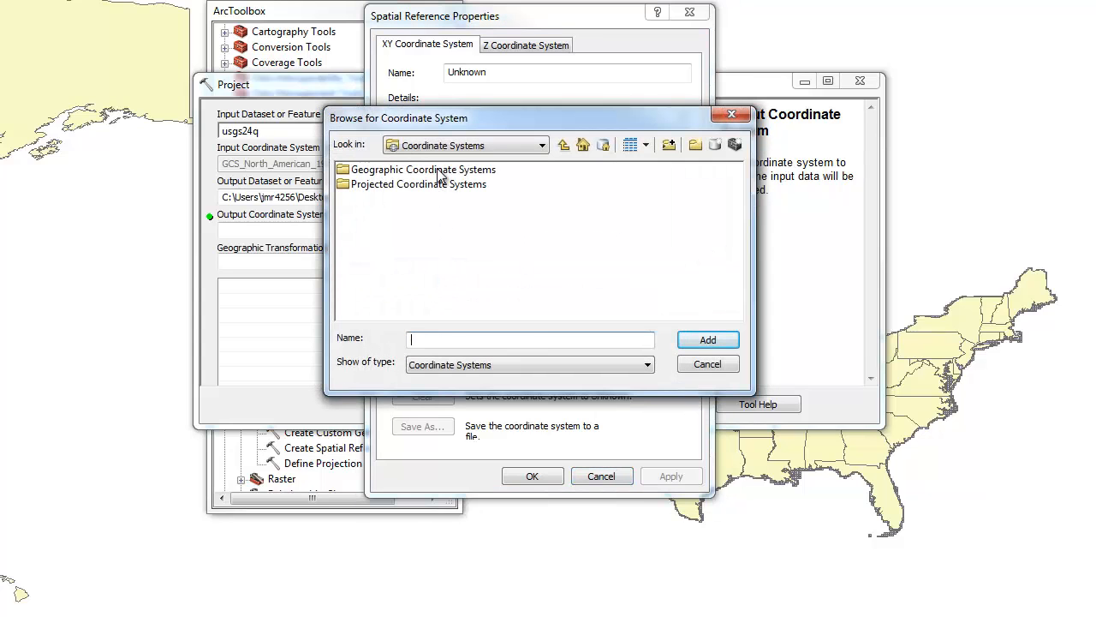
pyautogui.click(439, 171)
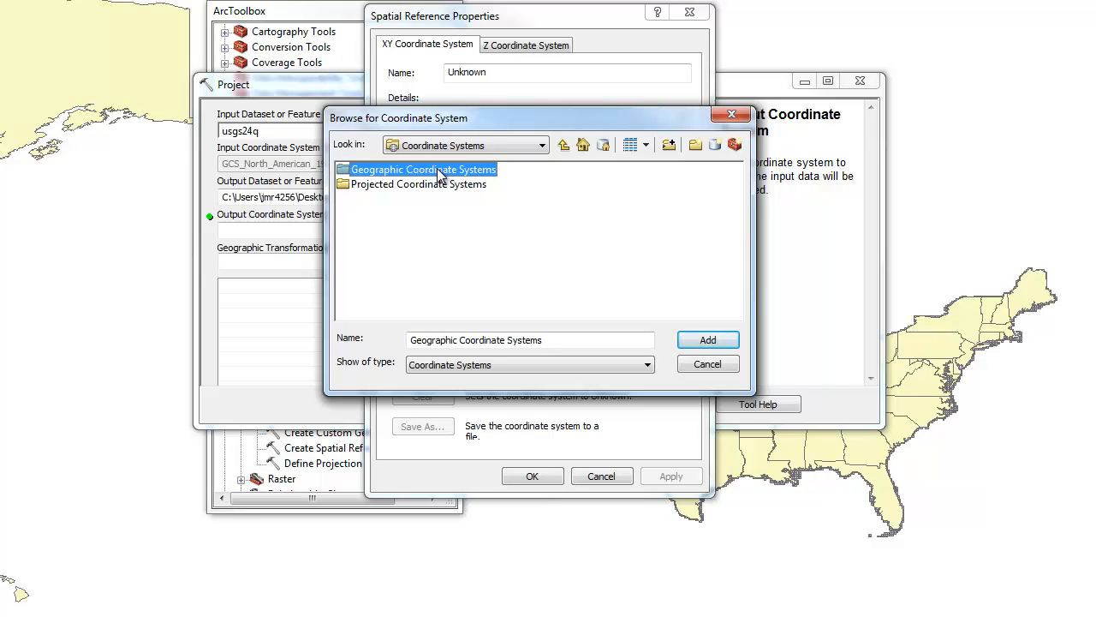
pyautogui.doubleClick(439, 171)
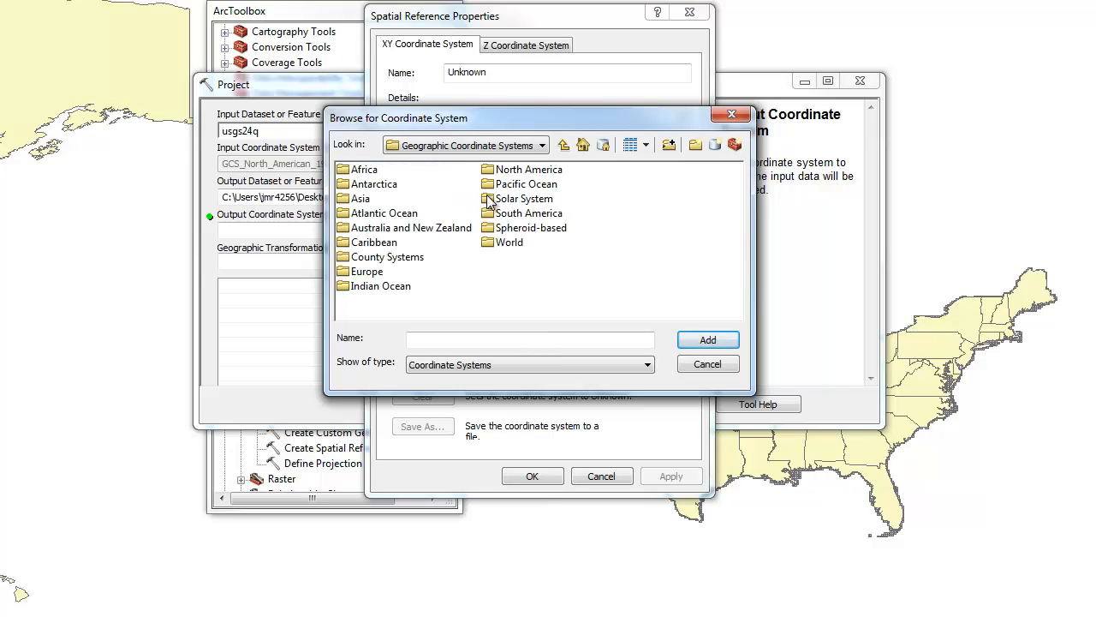
pyautogui.doubleClick(513, 170)
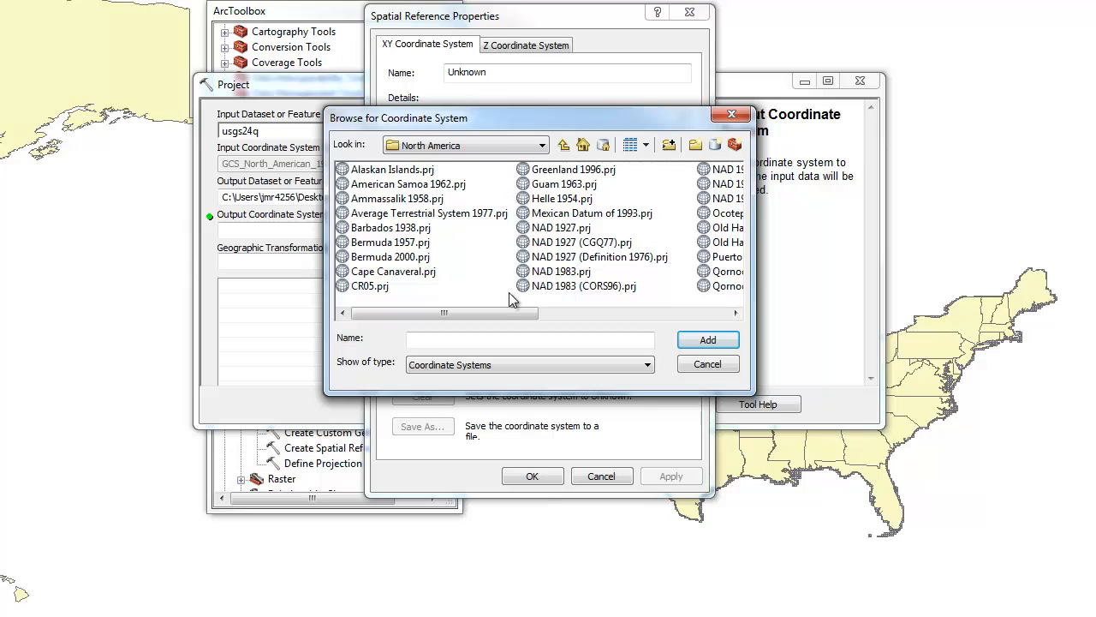
pyautogui.click(553, 230)
pyautogui.click(714, 342)
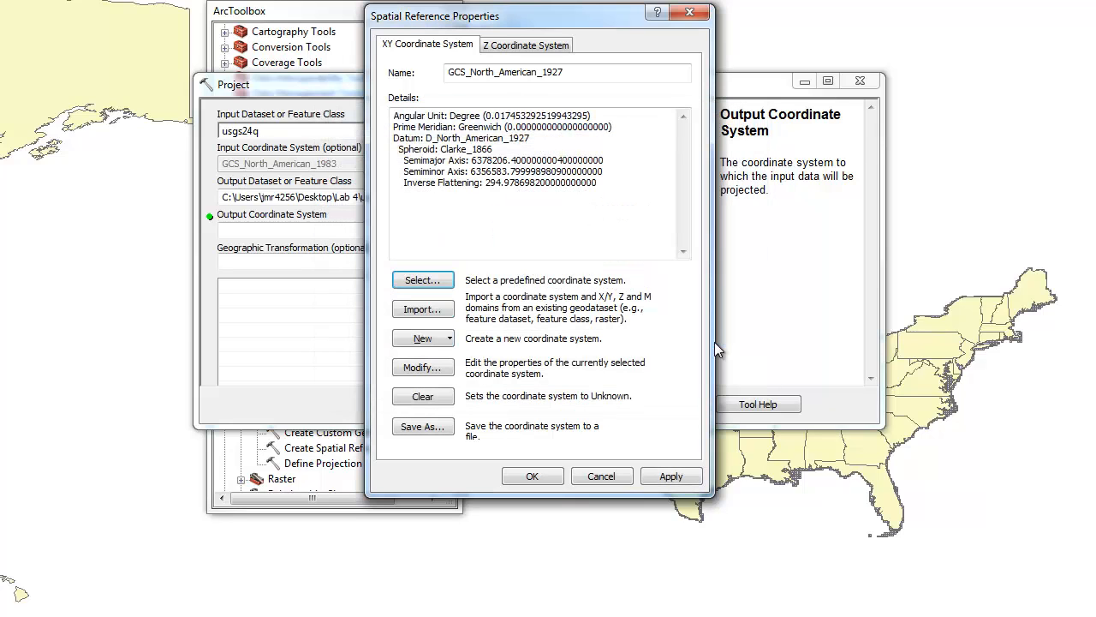
pyautogui.click(645, 478)
pyautogui.click(532, 477)
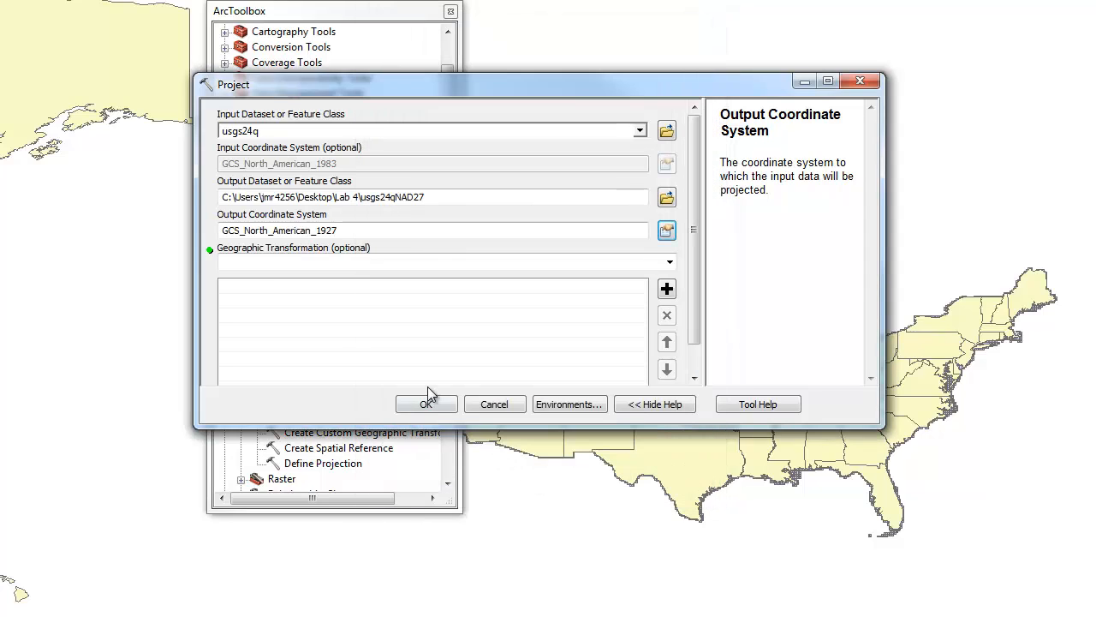
# Choose the NAD_1927_To_NAD_1983_NADCON geographic transformation and run the projection
pyautogui.click(669, 261)
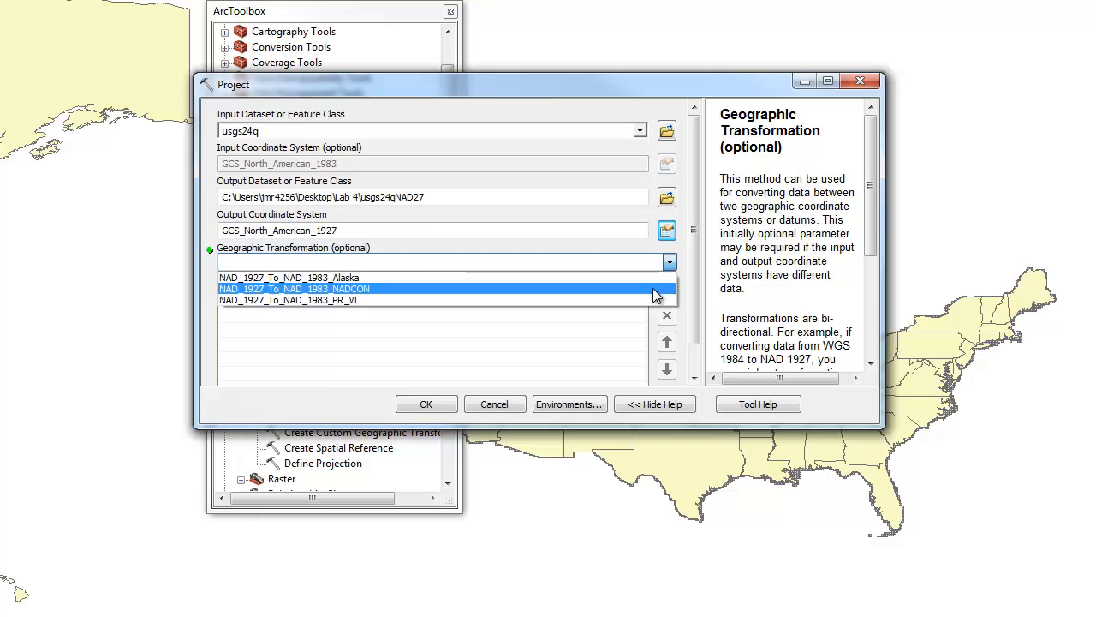
pyautogui.click(656, 289)
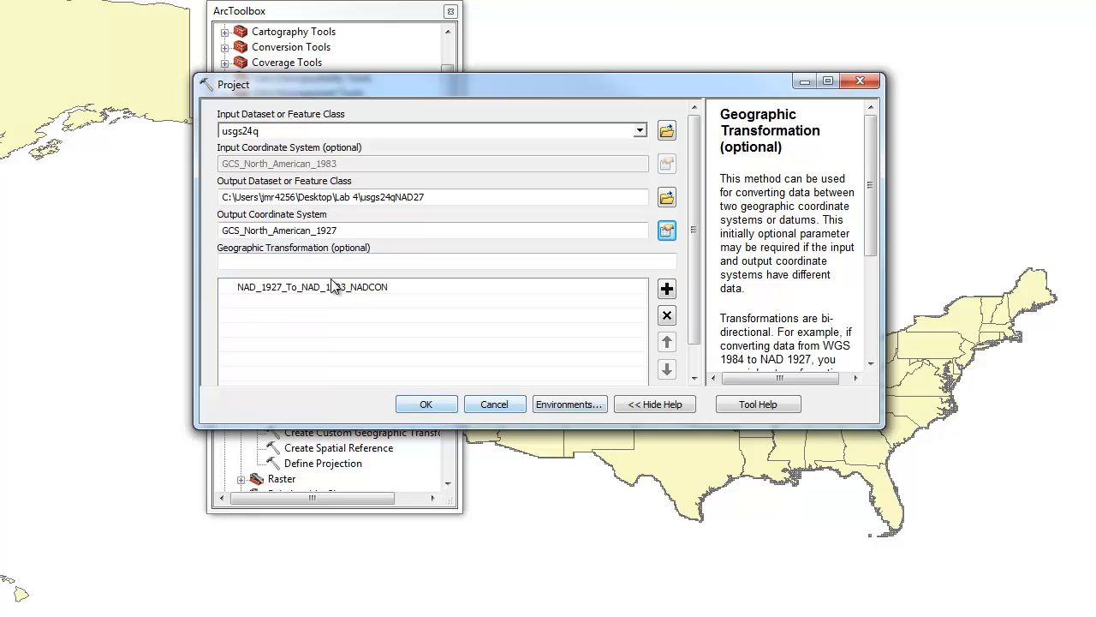
pyautogui.click(426, 404)
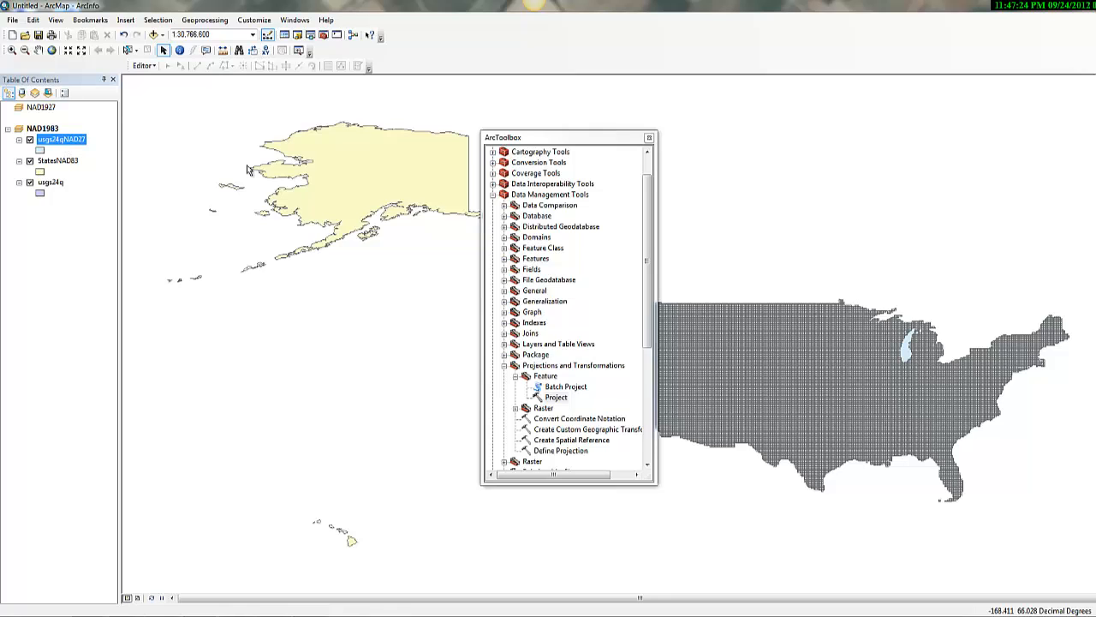
pyautogui.click(162, 38)
pyautogui.click(173, 46)
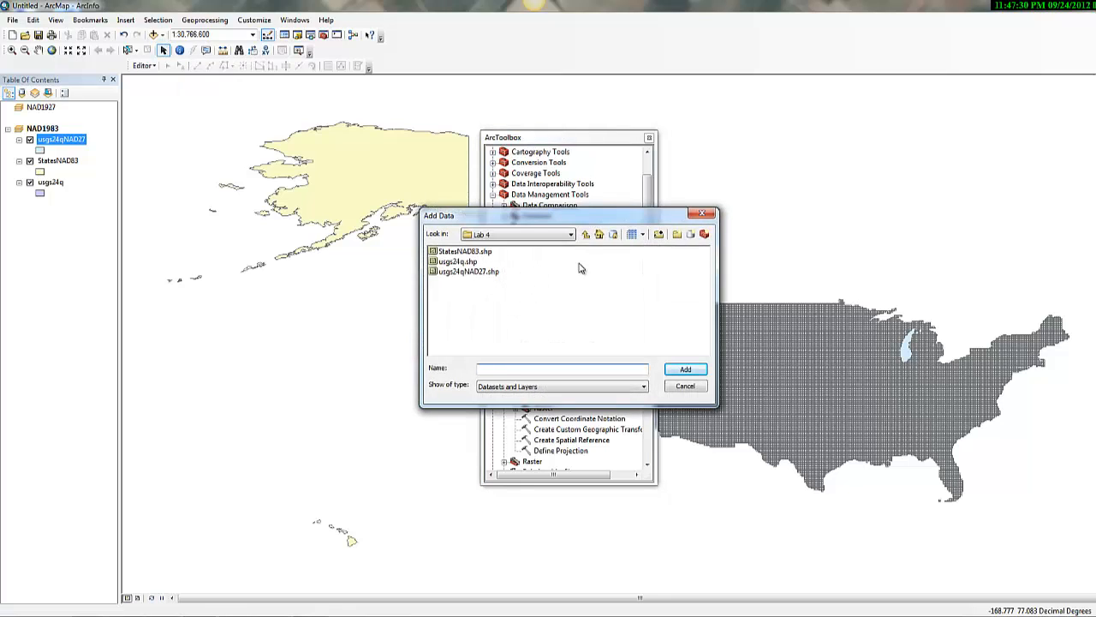
pyautogui.click(700, 214)
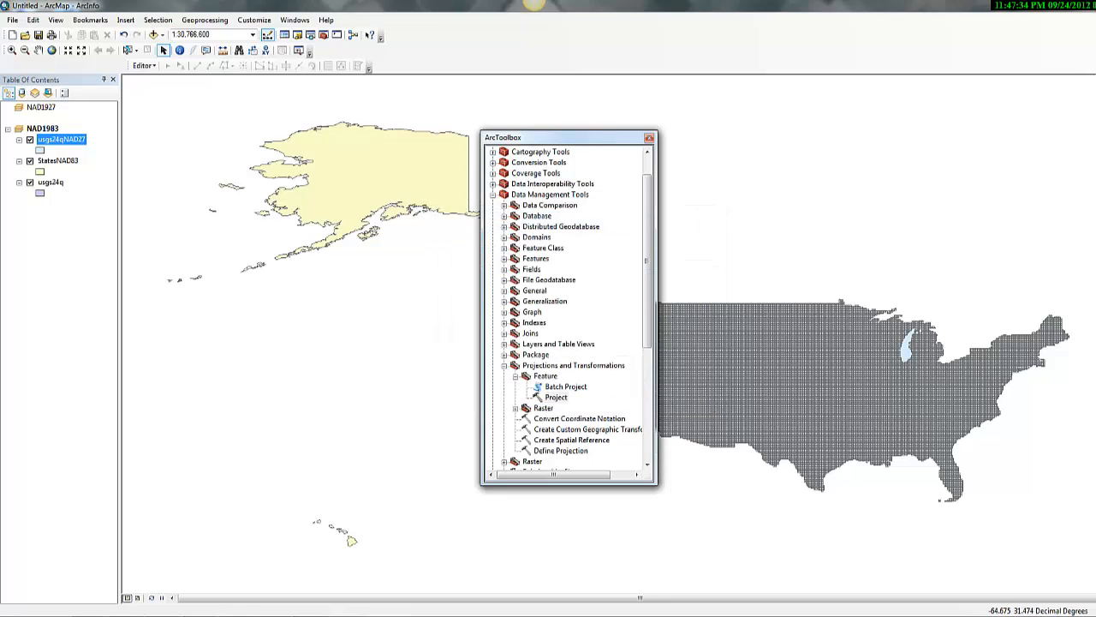